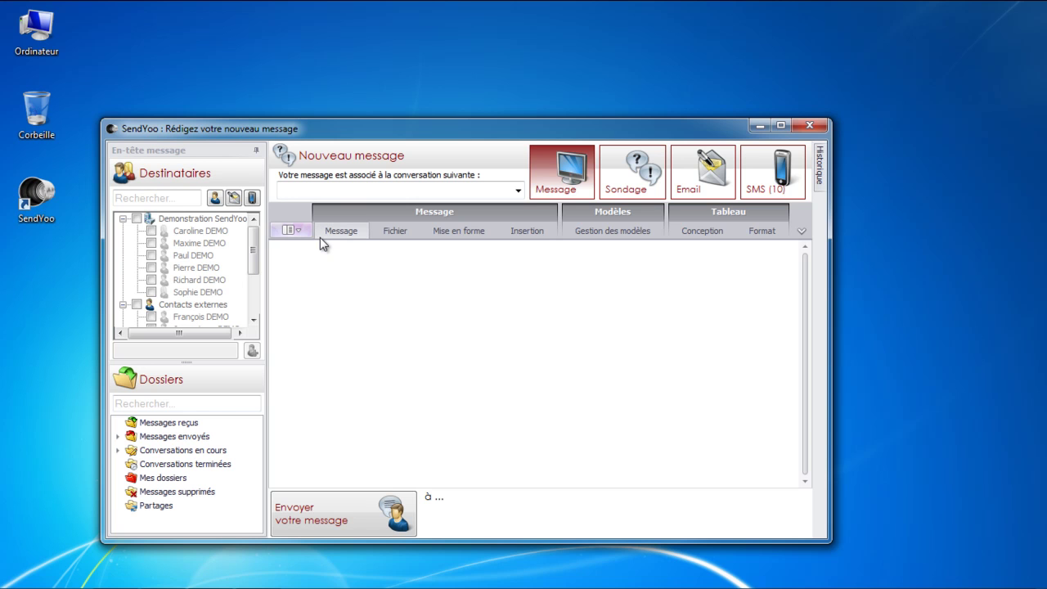
# Set the new message's conversation subject to "Projet batiments B51 et B52" and select the third, fourth and fifth Demonstration SendYoo contacts as recipients
pyautogui.click(310, 193)
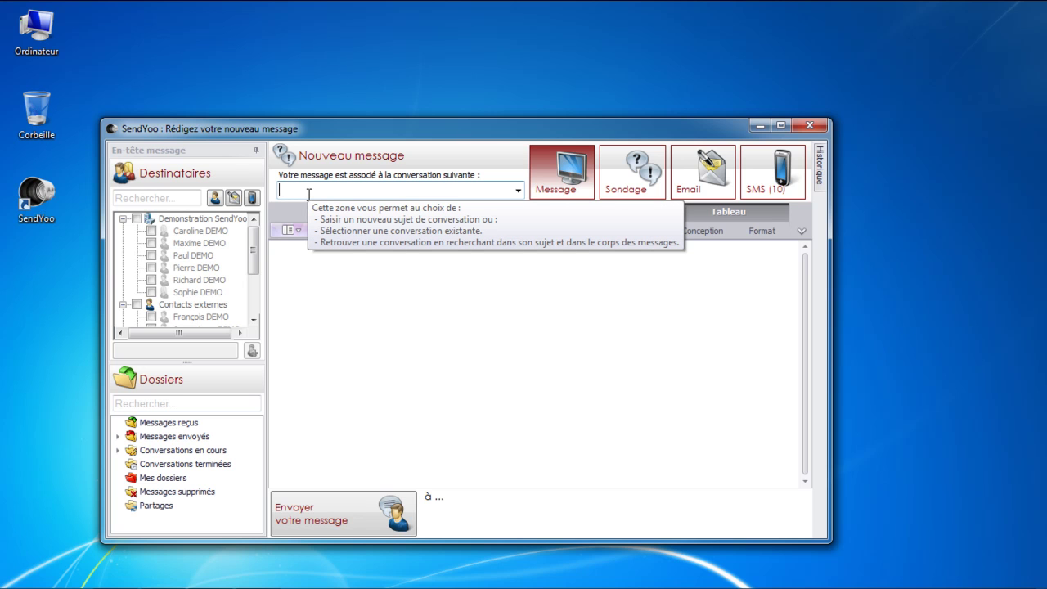
pyautogui.write('Projet batiments B51 et B52')
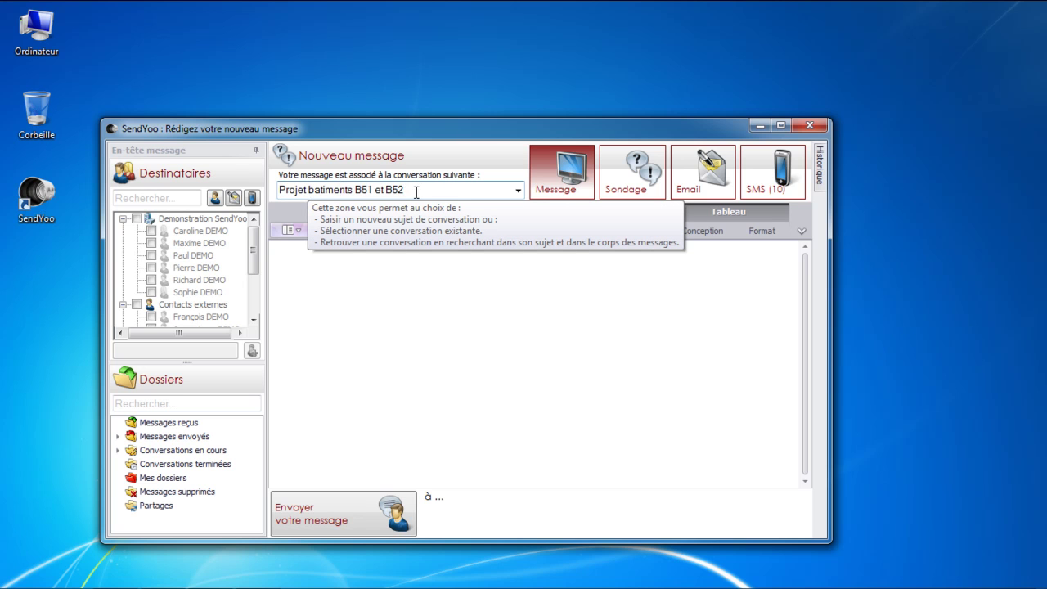
pyautogui.click(338, 261)
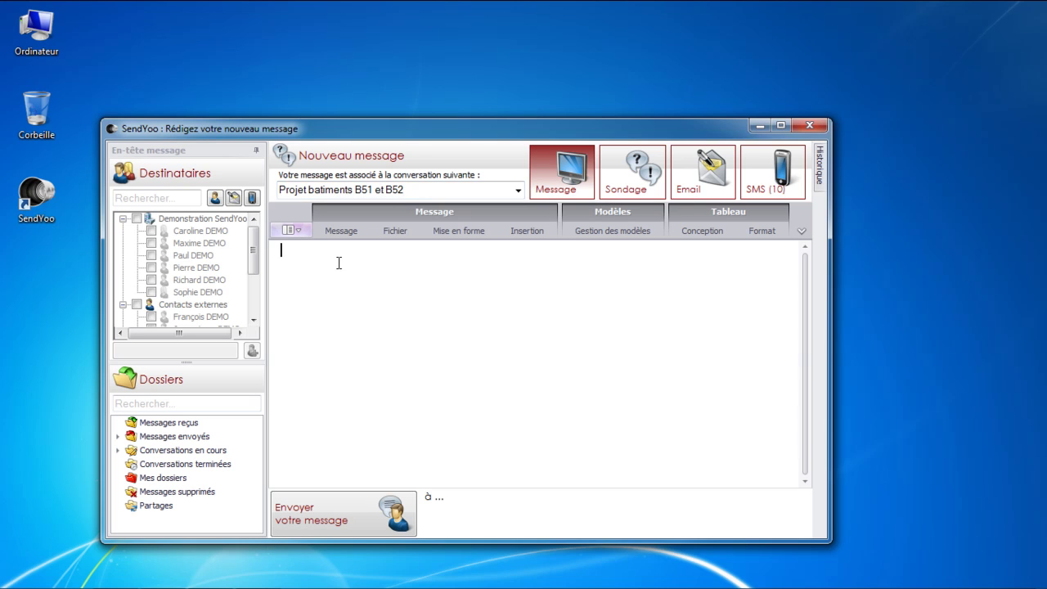
pyautogui.click(152, 256)
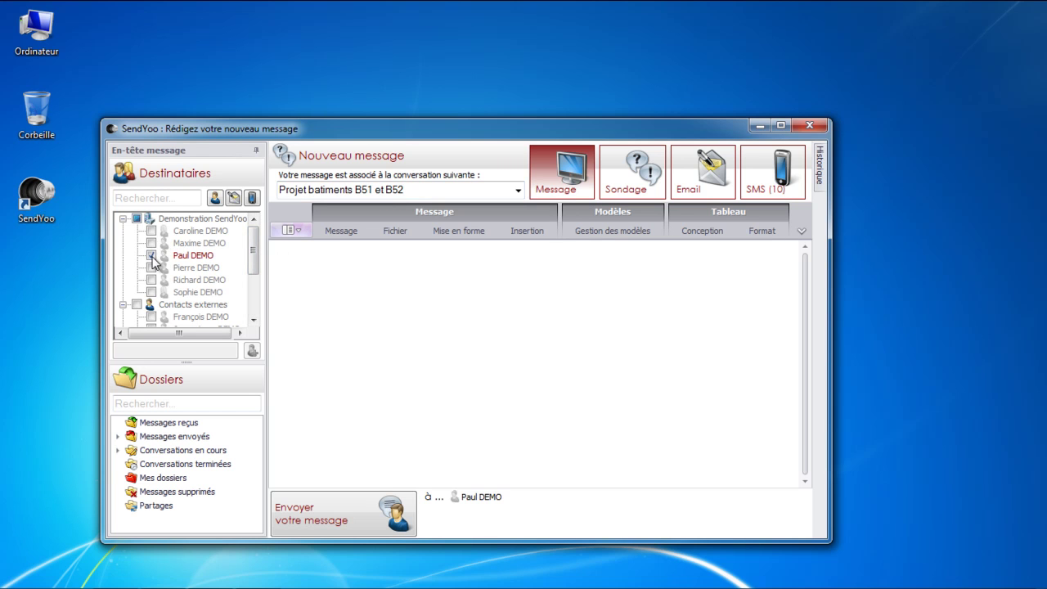
pyautogui.click(152, 281)
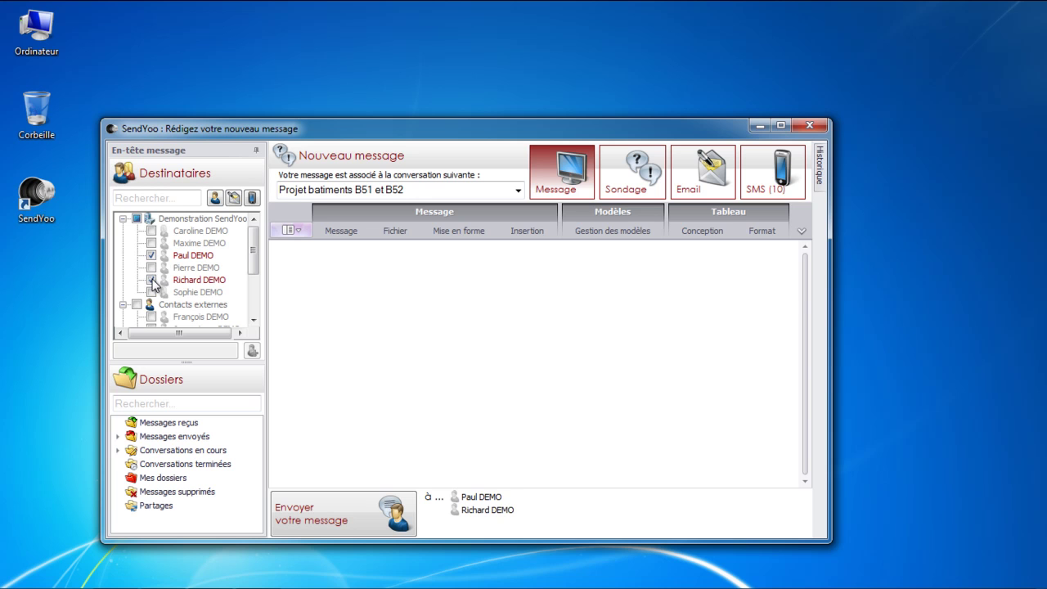
pyautogui.click(151, 268)
# Write "Merci de m'envoyer vos commentaires sur les plans des batiments" in the message body and send it
pyautogui.click(297, 257)
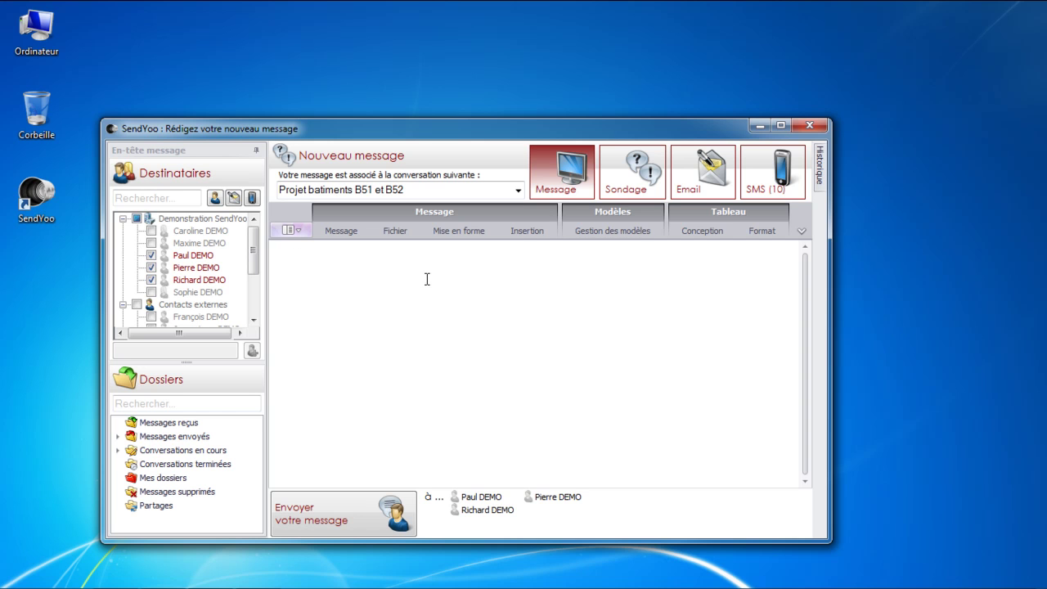
pyautogui.write("Merci de m'envoyer vos commentaires sur les plans des batiments")
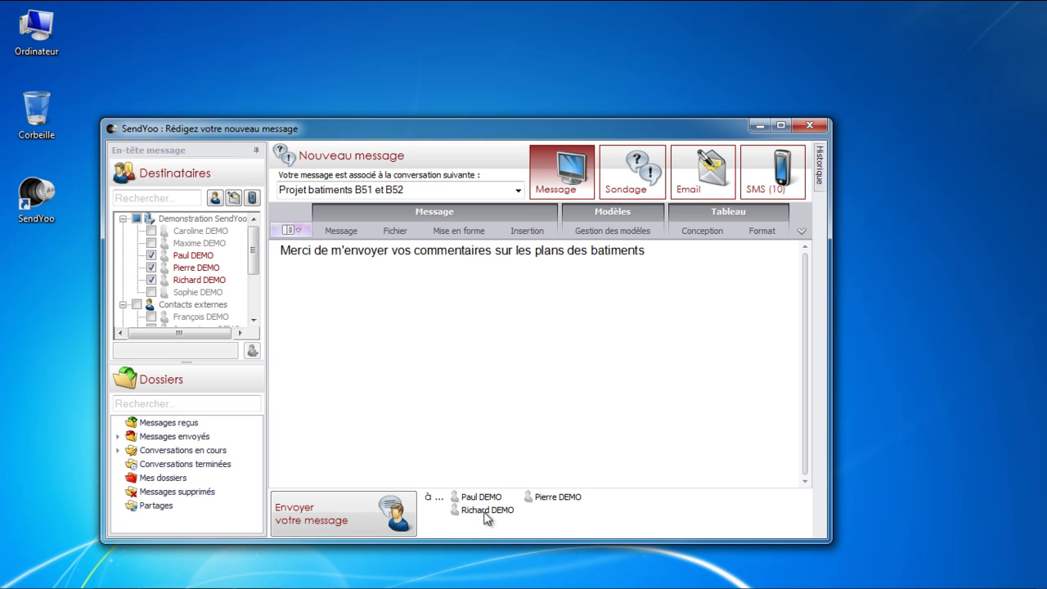
pyautogui.click(365, 516)
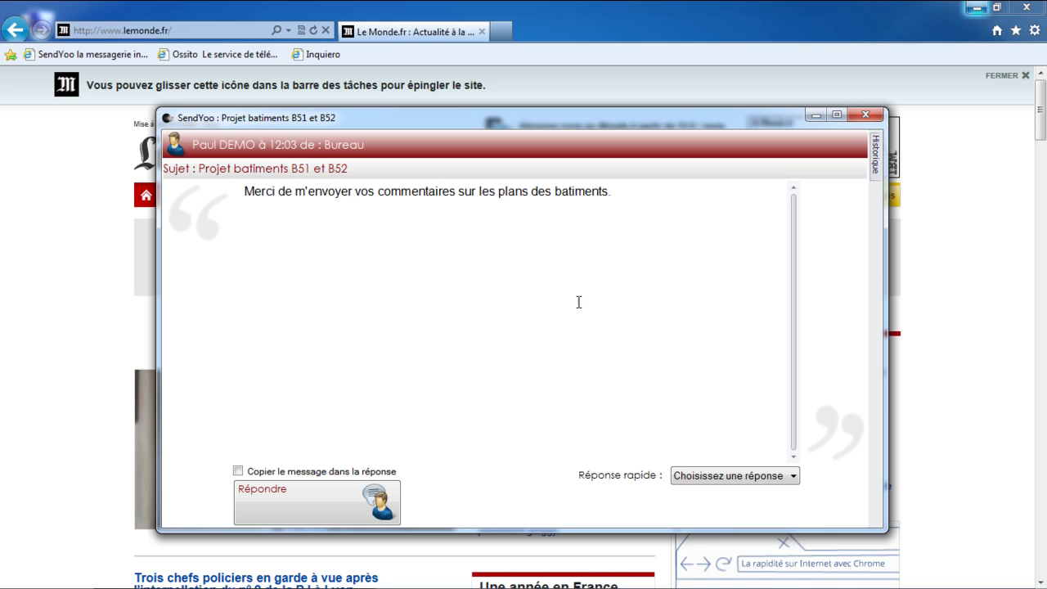
# Check the quick reply options and send the written reply "Ceux-ci sont représentatifs des élèments à prendre en compte. Je valide."
pyautogui.click(718, 470)
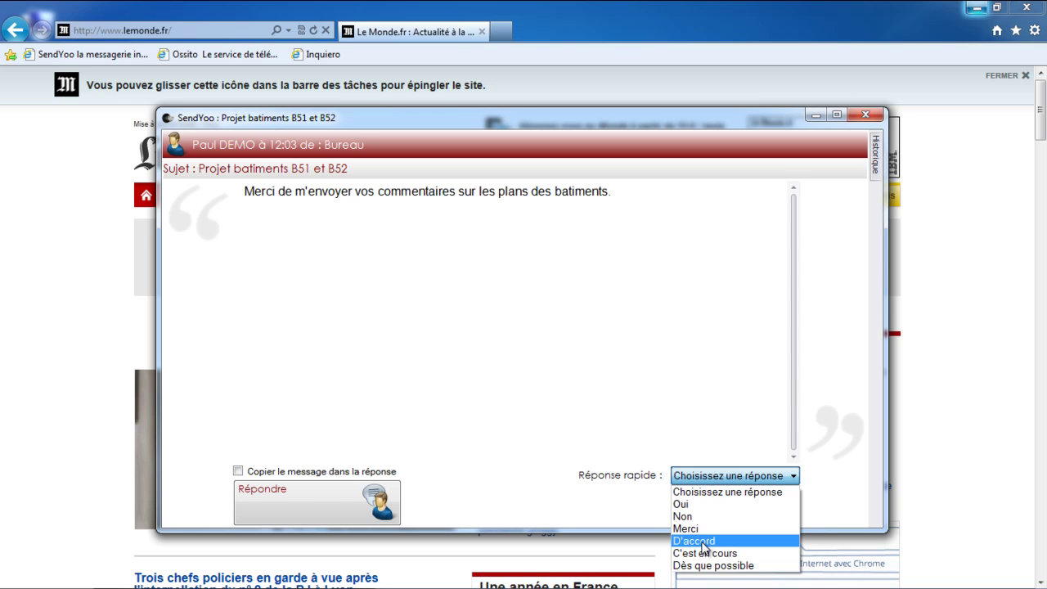
pyautogui.click(505, 463)
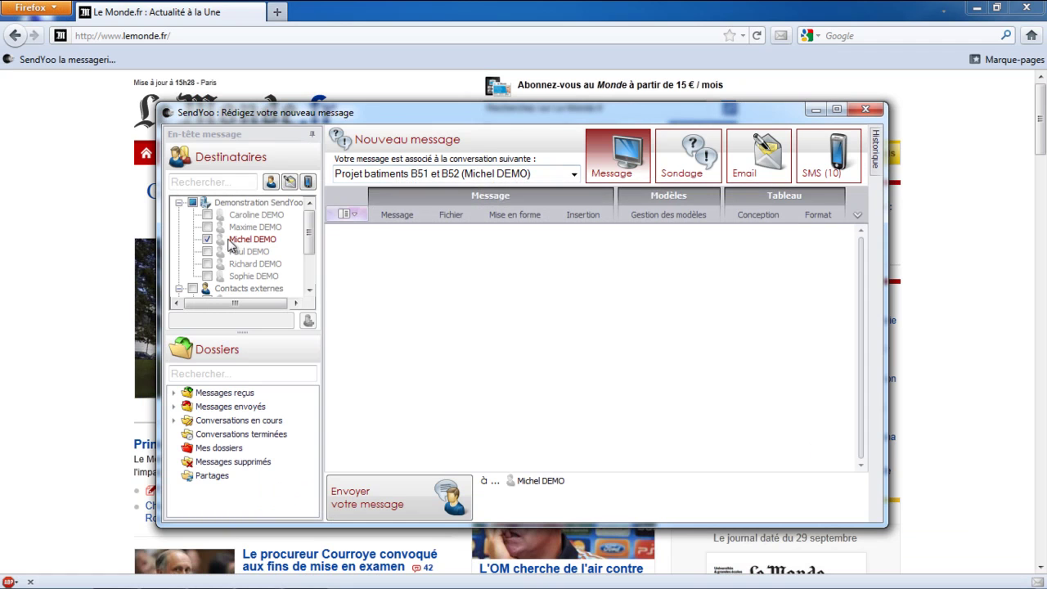
pyautogui.write('Ceux-ci sont représentatifs des élèments à prendre en compte. Je valide.')
pyautogui.click(354, 235)
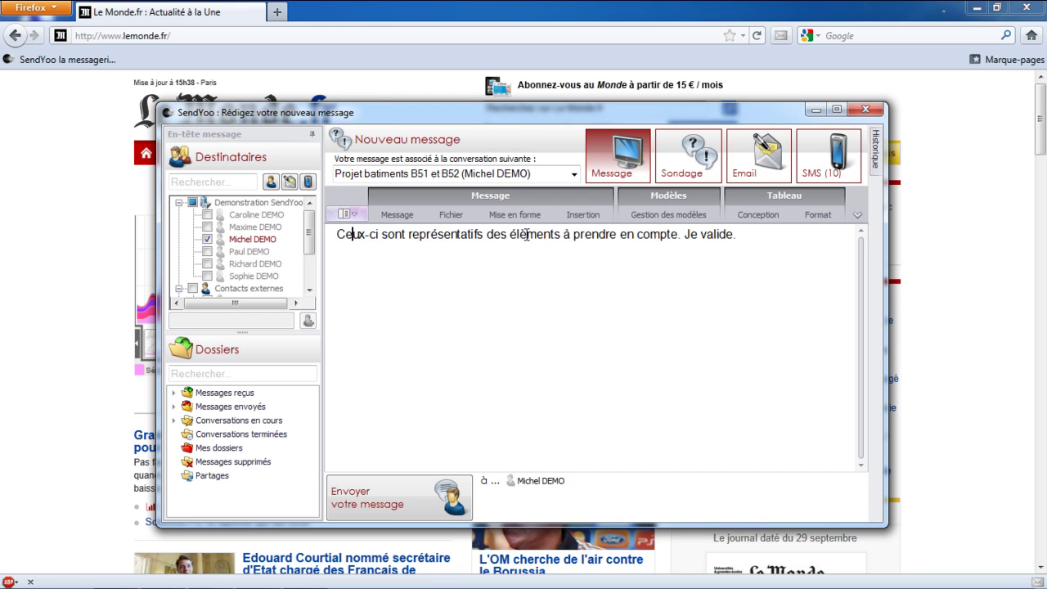
pyautogui.click(435, 500)
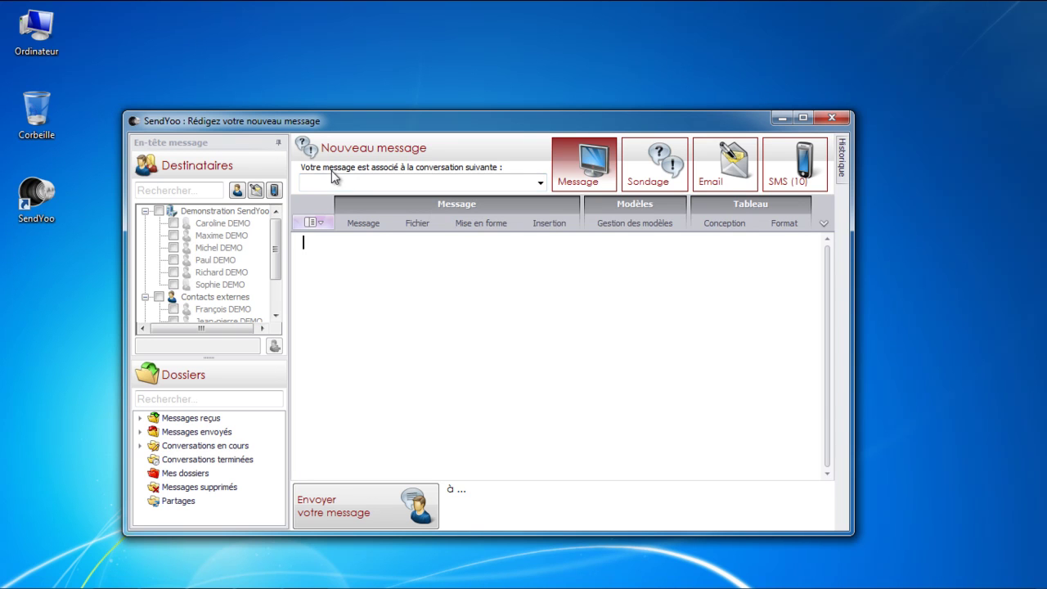
# Find the existing conversation "Projet batiments B51 et B52" by searching for "valide", select it and display its message history
pyautogui.click(540, 184)
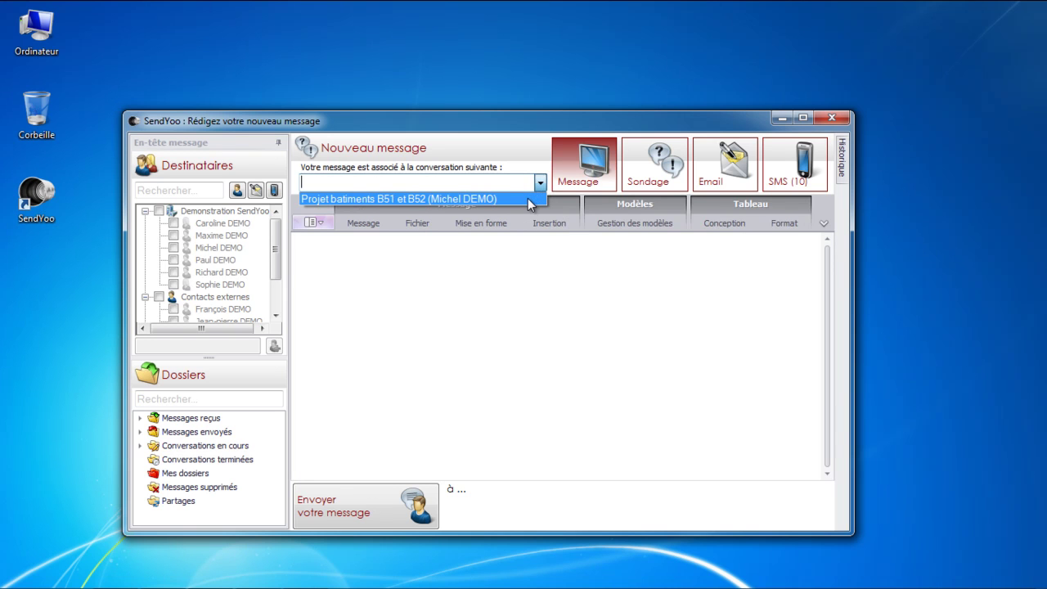
pyautogui.click(528, 199)
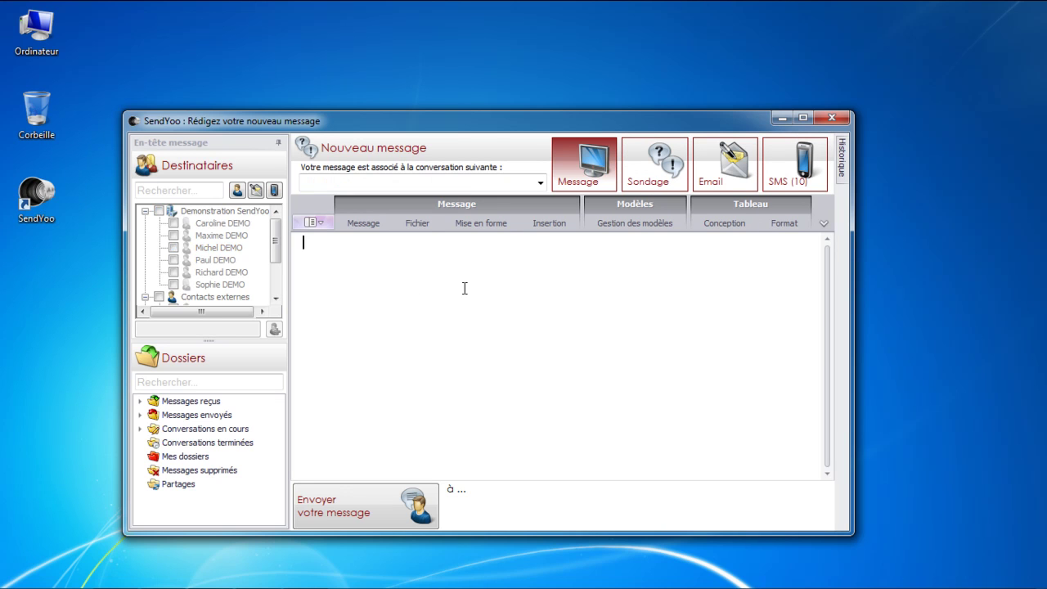
pyautogui.click(389, 180)
pyautogui.write('valide')
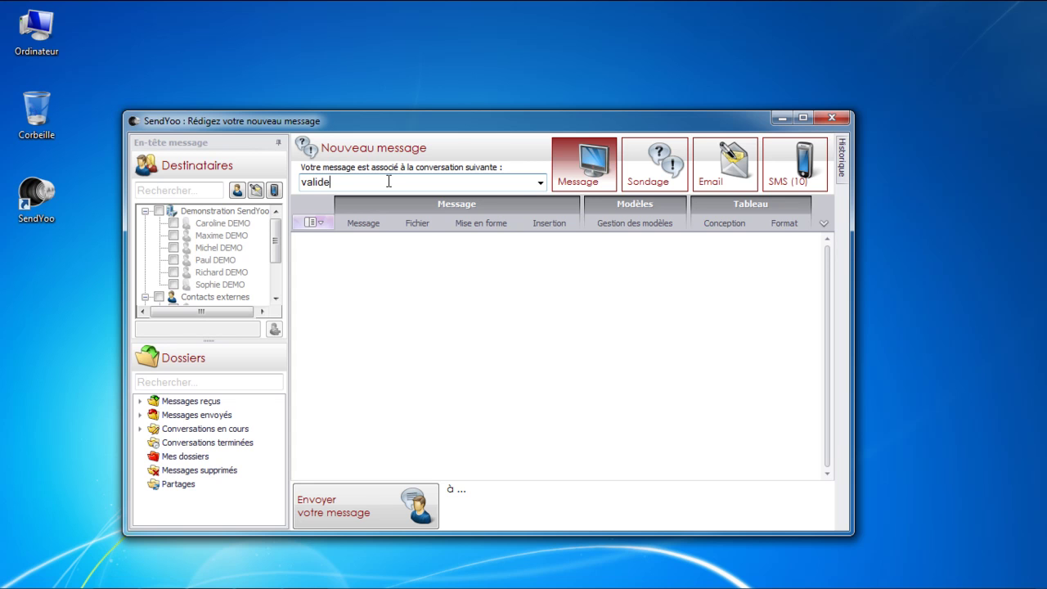
pyautogui.click(542, 185)
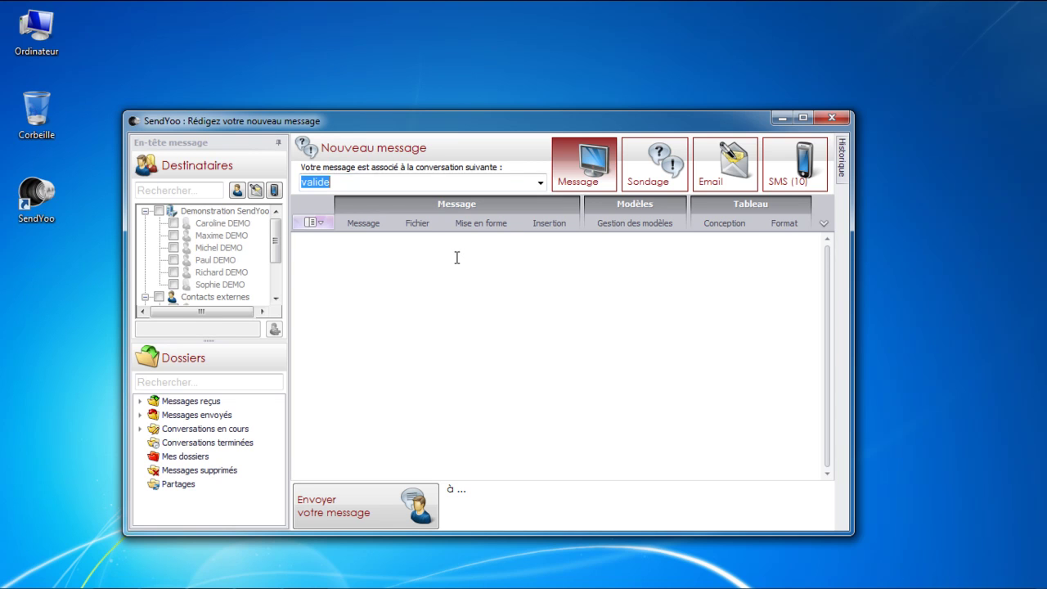
pyautogui.click(538, 187)
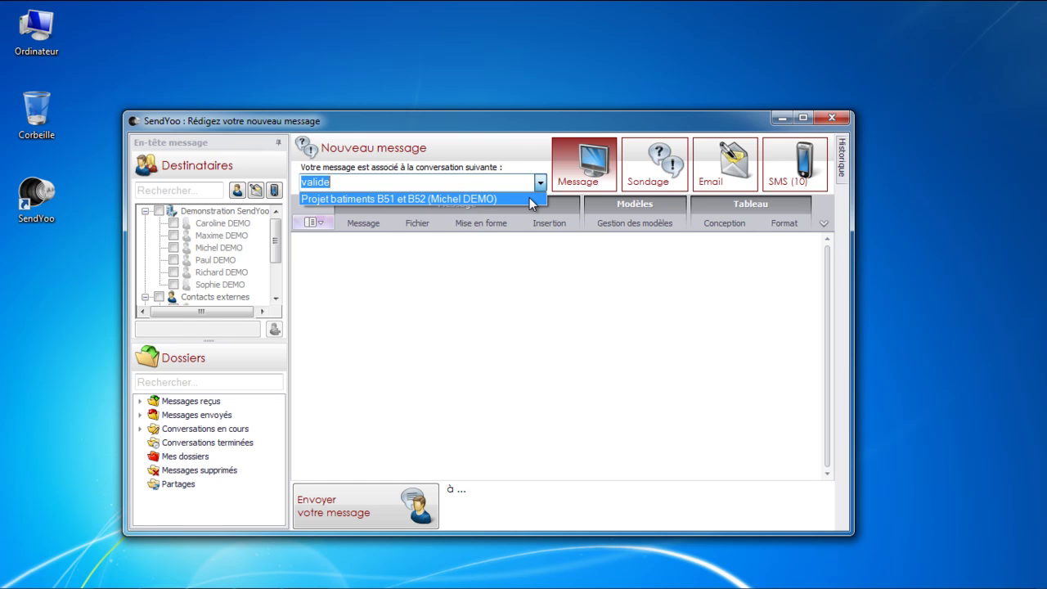
pyautogui.click(530, 199)
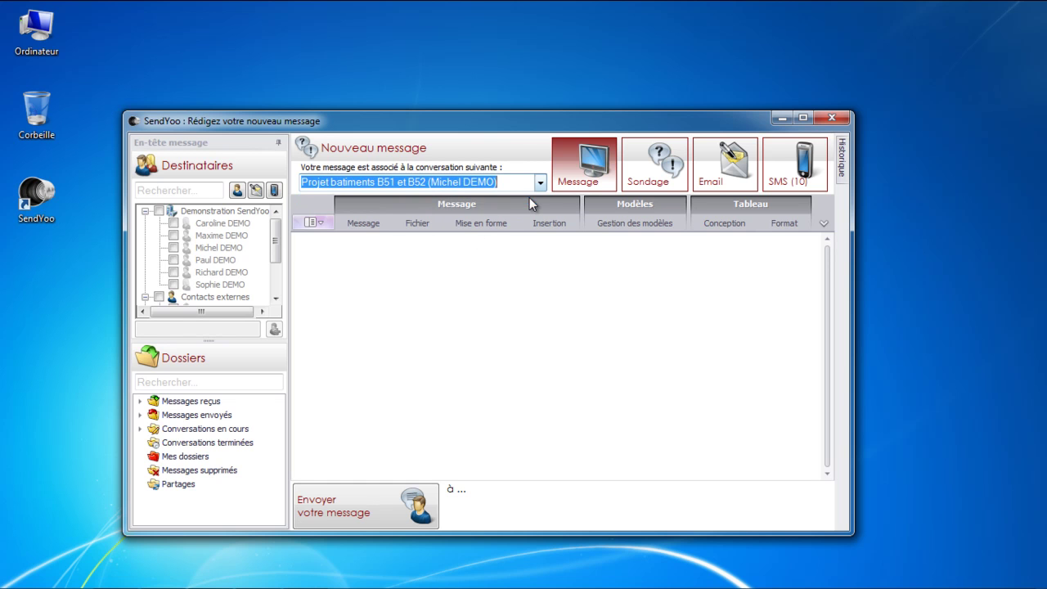
pyautogui.click(534, 258)
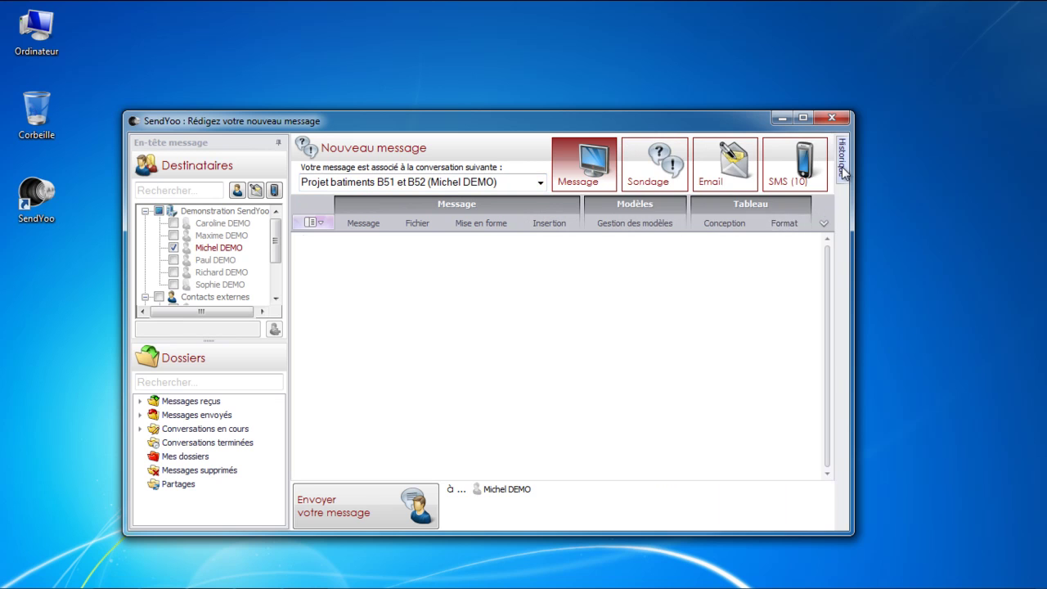
pyautogui.moveTo(845, 173)
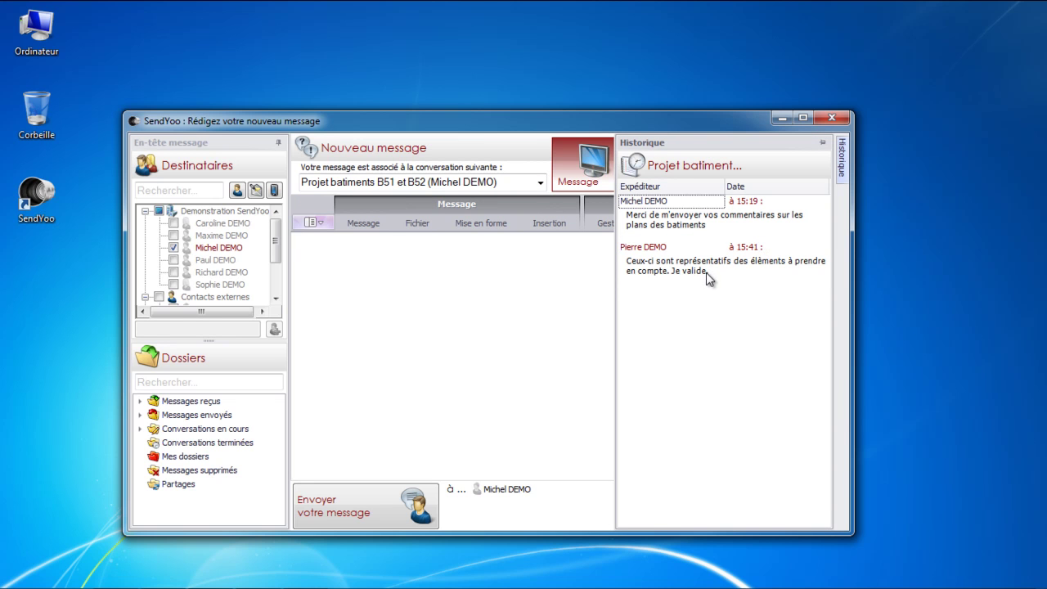
pyautogui.click(567, 287)
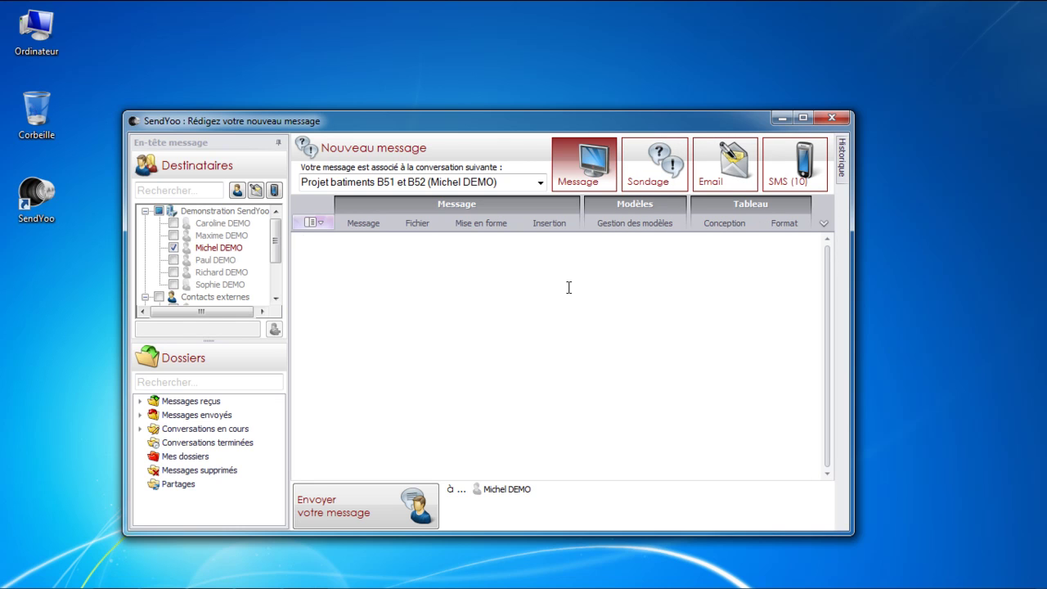
# Clear the associated conversation and its recipient from the new message and show the message sending options
pyautogui.click(313, 181)
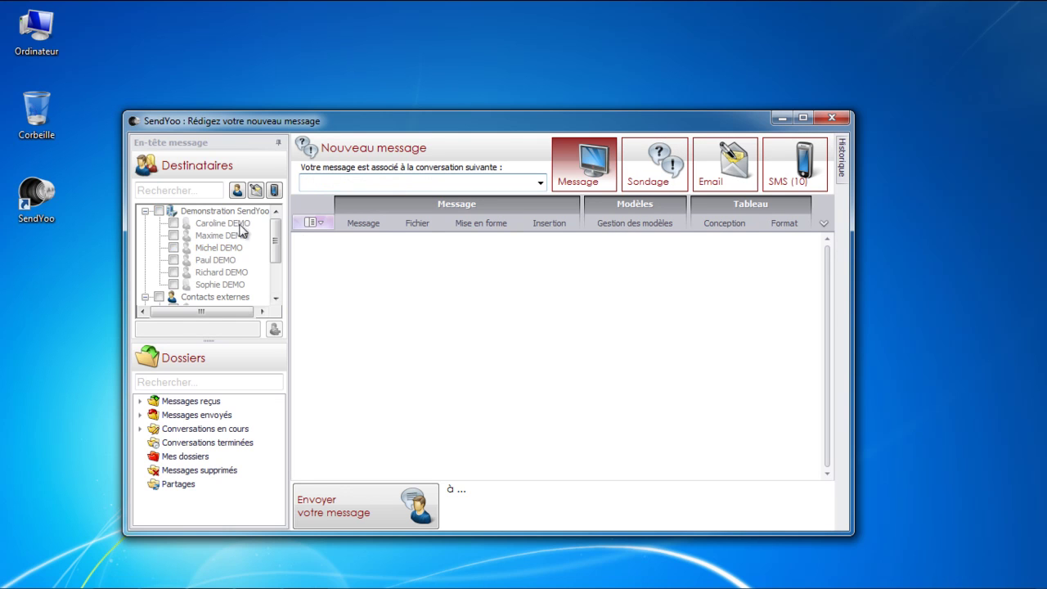
pyautogui.click(173, 248)
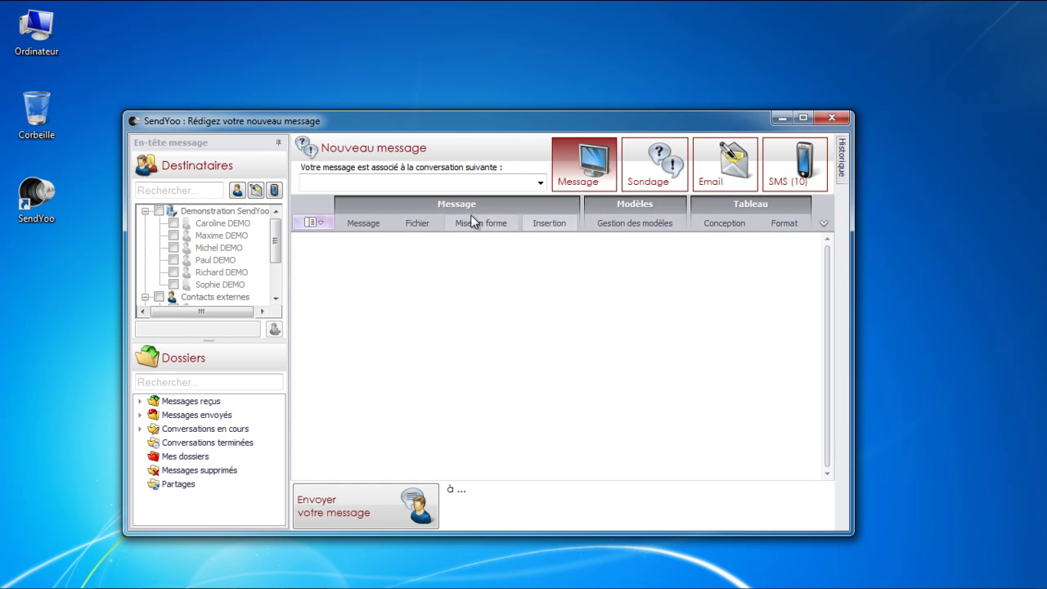
pyautogui.click(363, 226)
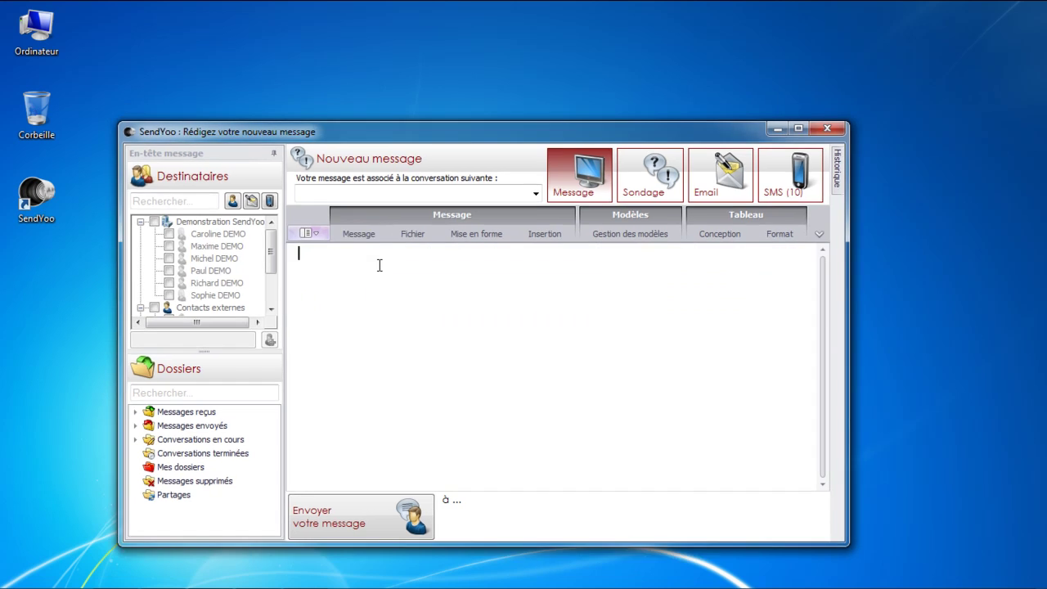
# Set the new message's conversation subject to "Prospections 2011" and select the fourth Demonstration SendYoo contact as recipient
pyautogui.click(367, 197)
pyautogui.write('Pr')
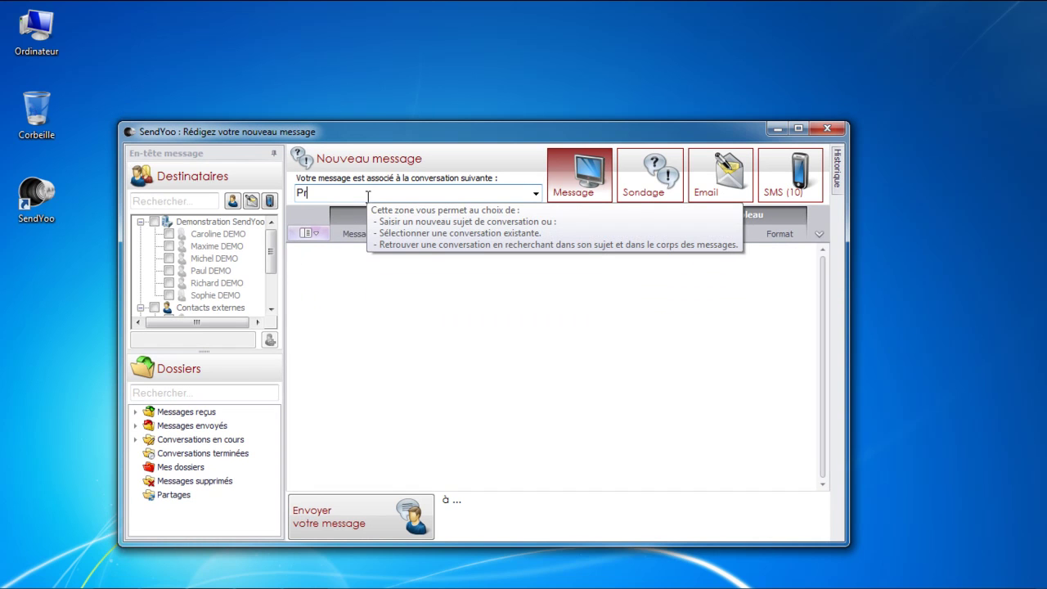
pyautogui.write('ospections 2011')
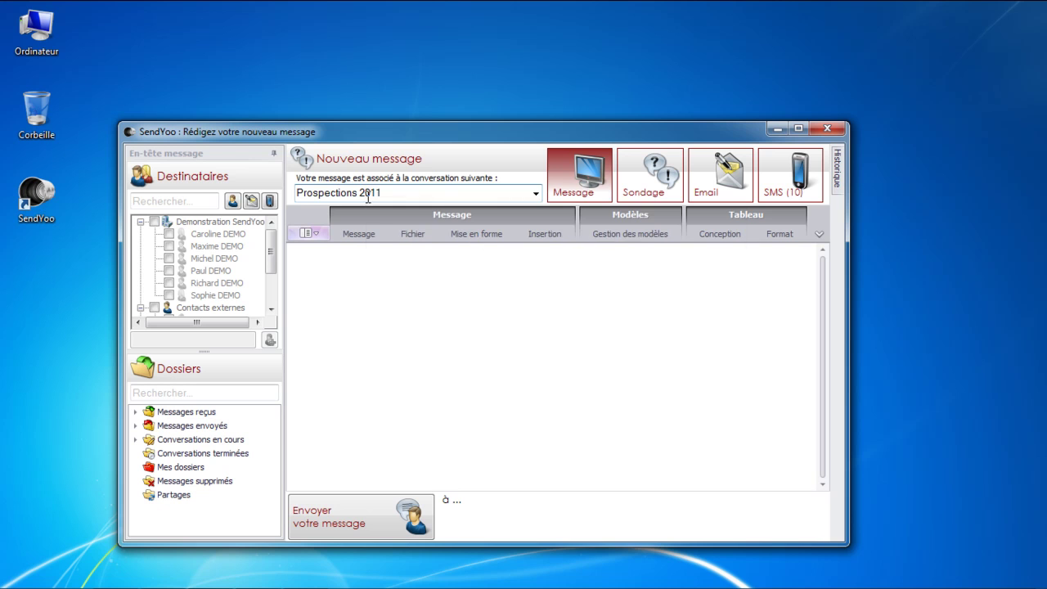
pyautogui.click(169, 271)
# Write the lines "Période :", "Nombre de contacts téléphoniques :" and "Nombre de clients transformés :", enable copying the message into replies, and send it
pyautogui.click(335, 277)
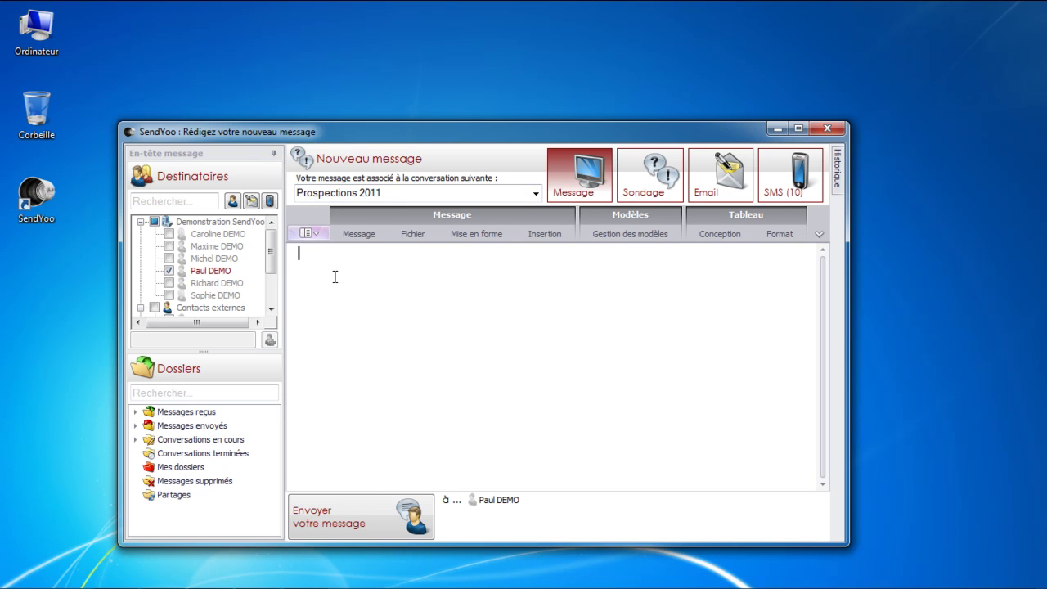
pyautogui.write('Période : Nombre de contacts téléphoniques : Nombre de clients transformés :')
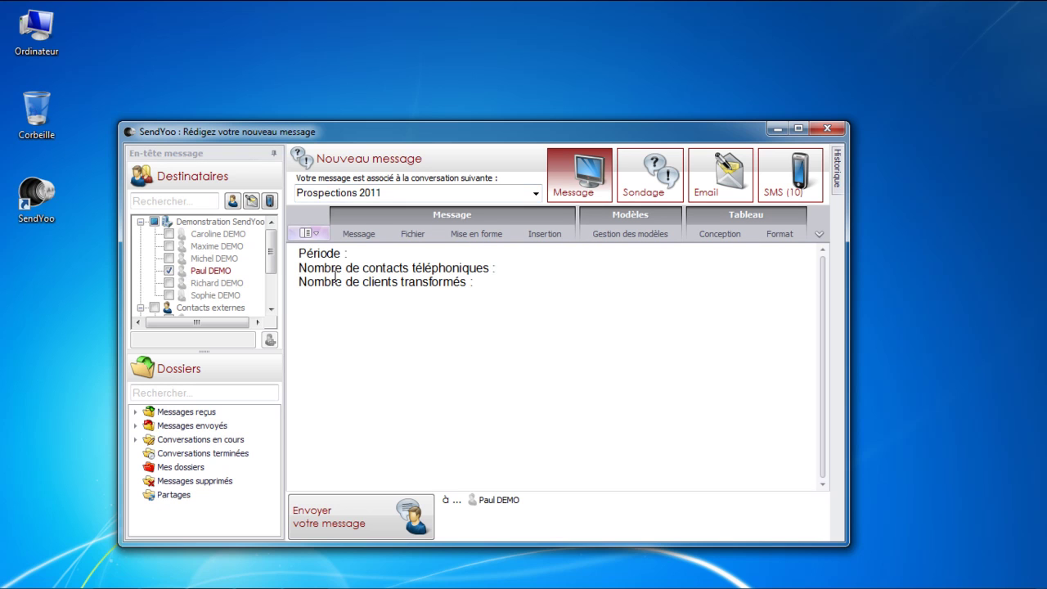
pyautogui.click(360, 234)
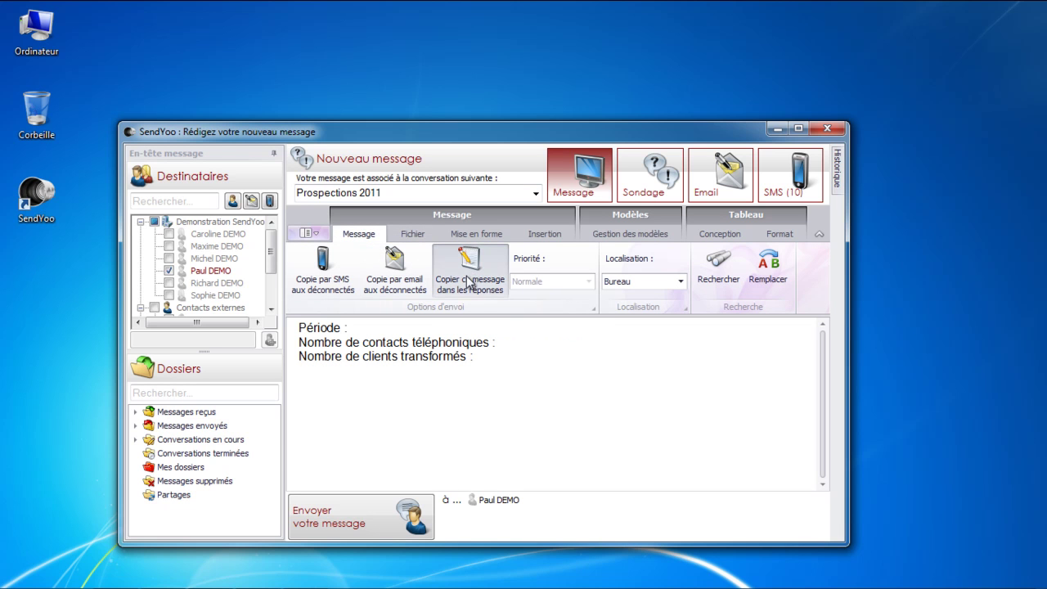
pyautogui.click(391, 514)
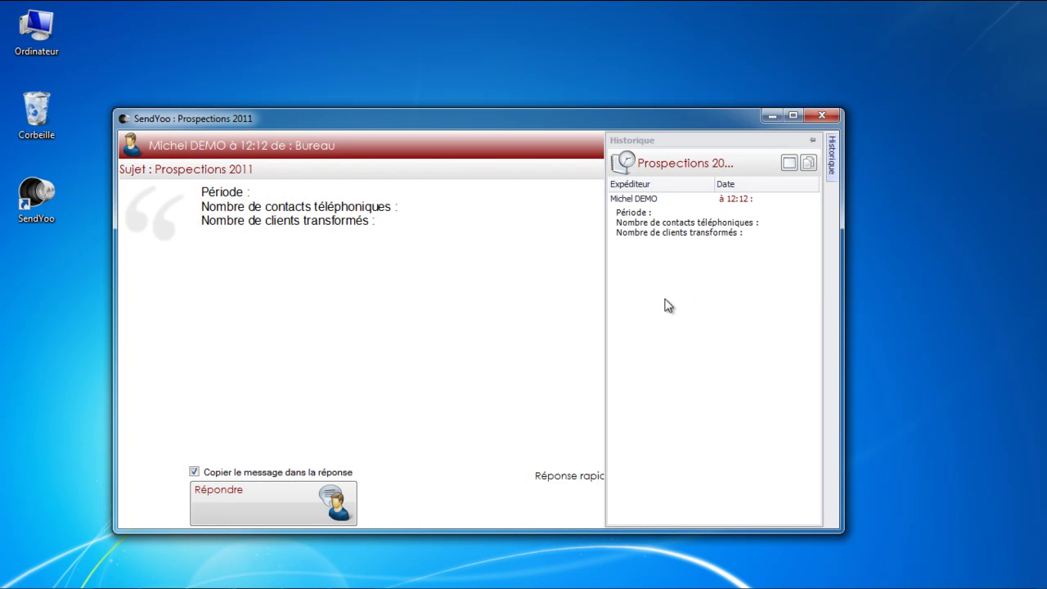
# Reply to the received form with période 2011, 800 contacts téléphoniques and 32 clients transformés, and send it
pyautogui.click(319, 506)
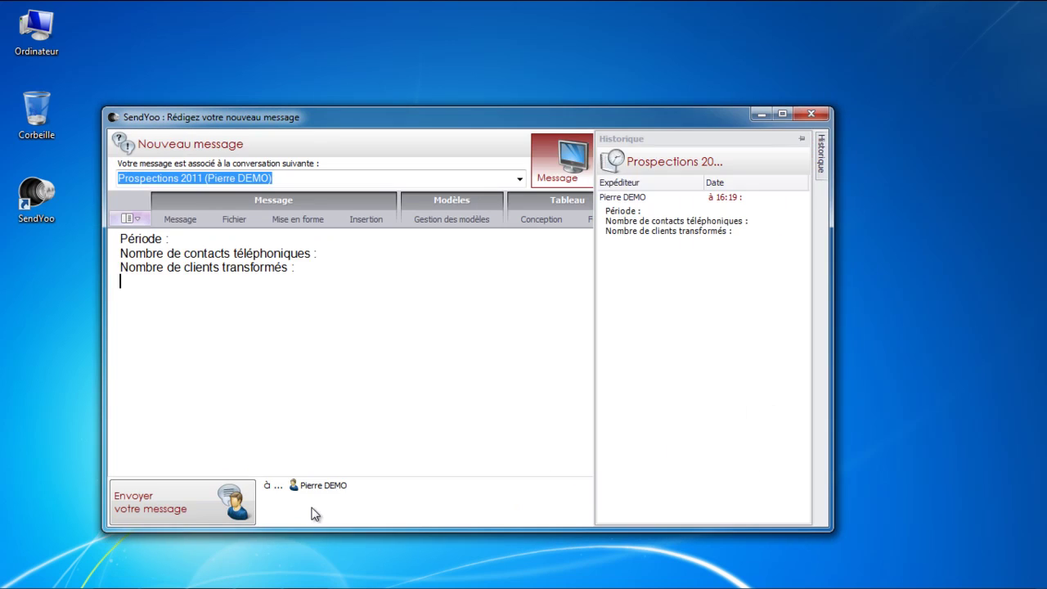
pyautogui.click(338, 239)
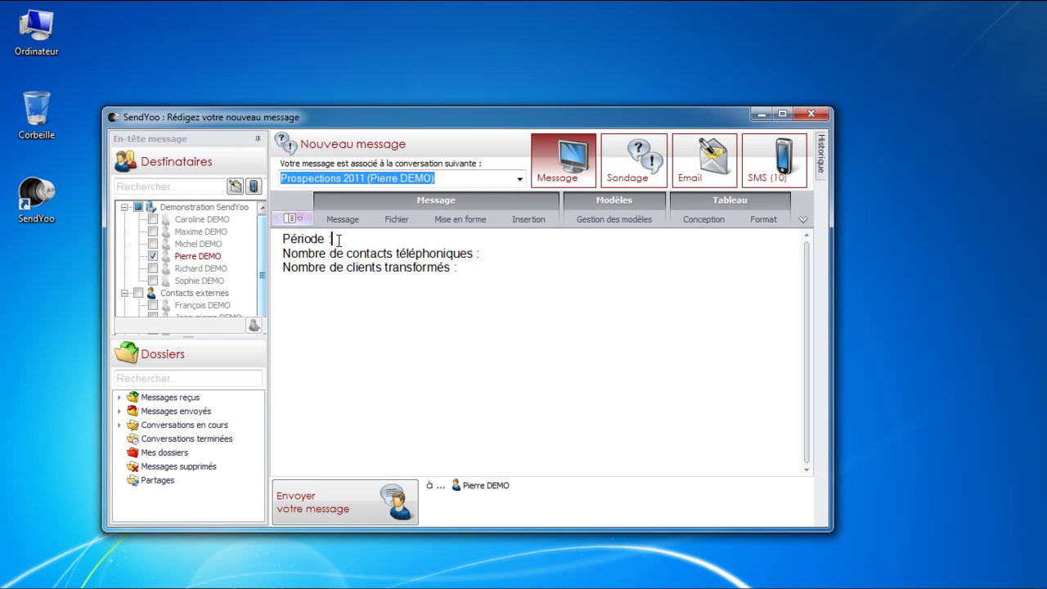
pyautogui.write('2011')
pyautogui.click(486, 255)
pyautogui.write('800')
pyautogui.click(489, 265)
pyautogui.write('32')
pyautogui.click(391, 493)
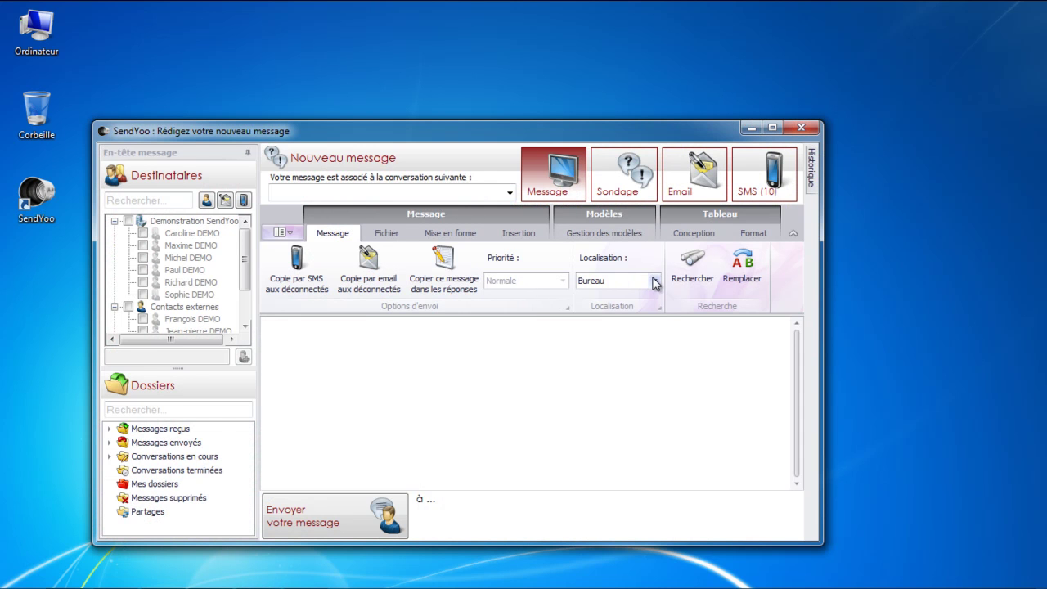
# Examine the available sending locations for the new message without changing the selection
pyautogui.click(654, 280)
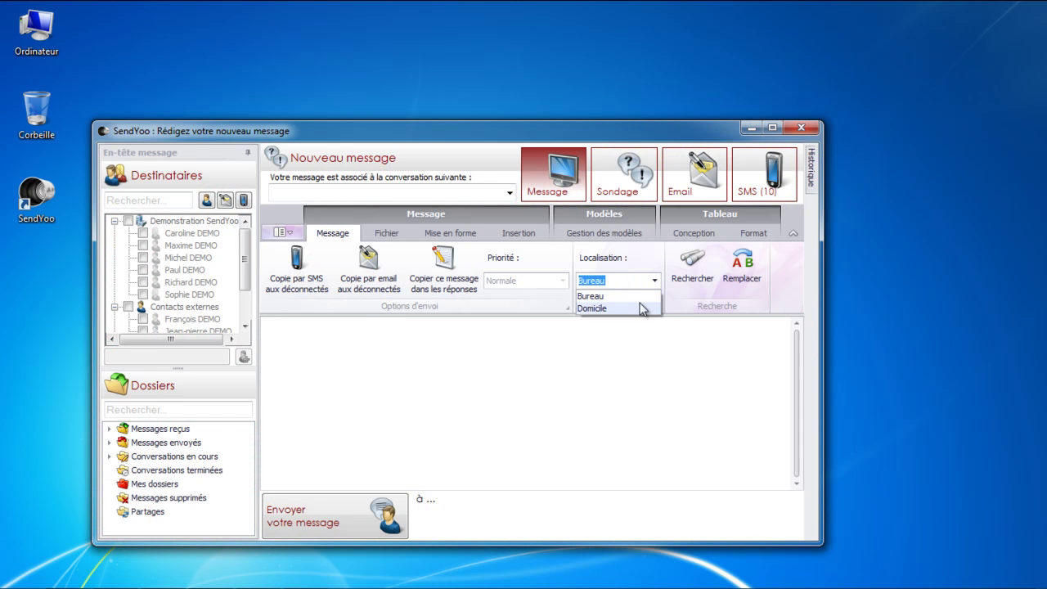
pyautogui.click(713, 348)
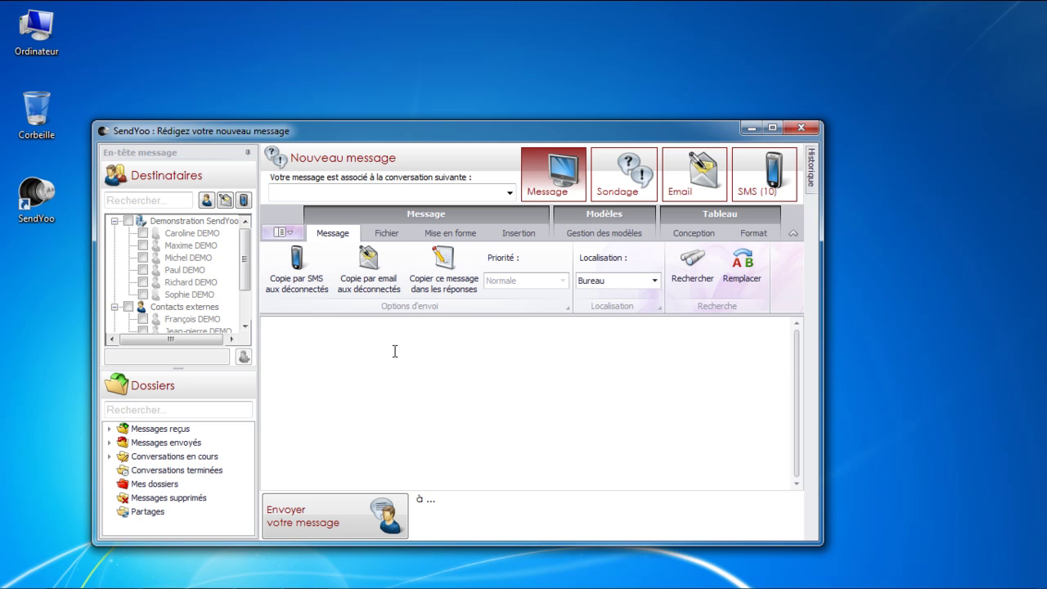
# Insert the intro picture from the desktop into the body of the new message
pyautogui.click(386, 234)
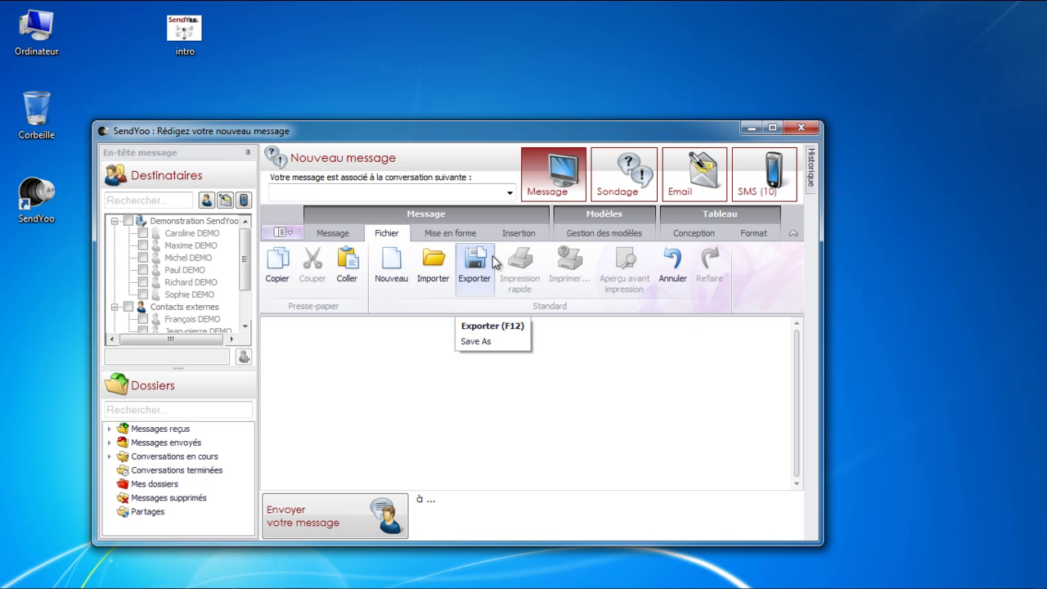
pyautogui.click(436, 233)
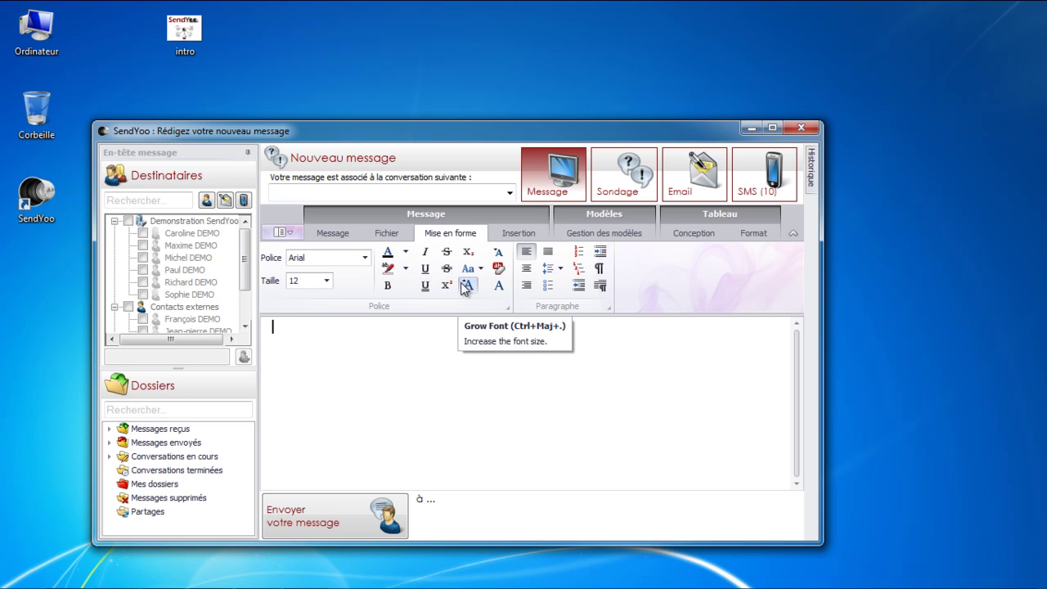
pyautogui.click(517, 234)
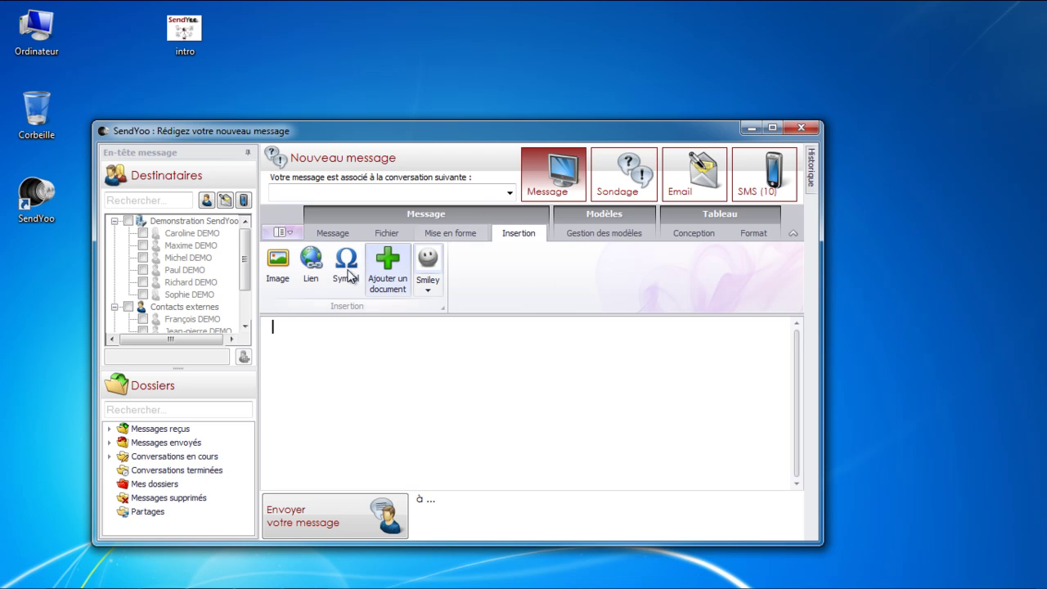
pyautogui.click(278, 263)
pyautogui.doubleClick(293, 324)
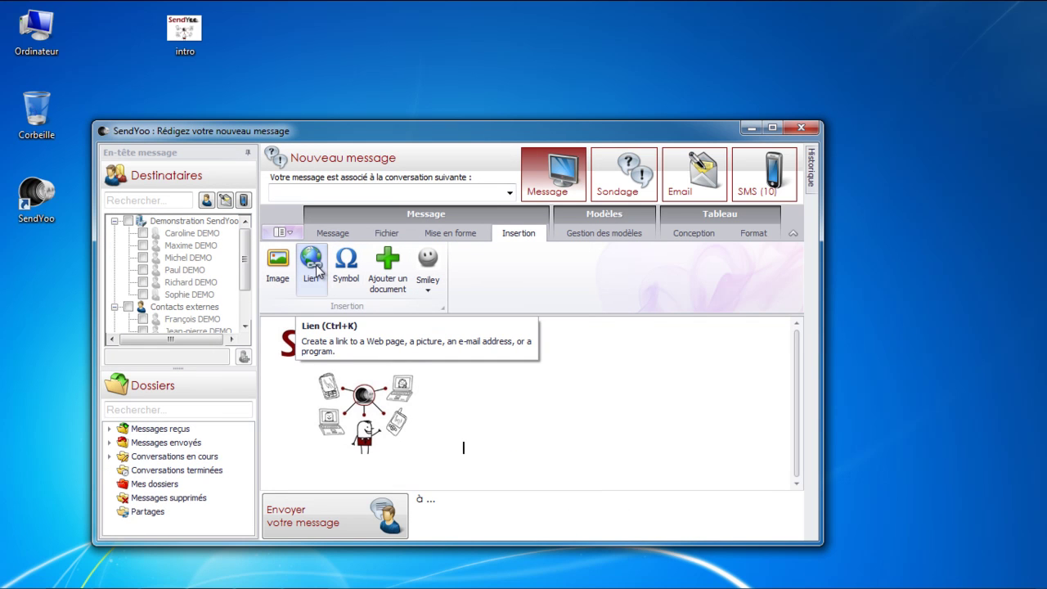
# Attach the intro PNG file from the desktop as a document and add a smiley to the message
pyautogui.click(389, 260)
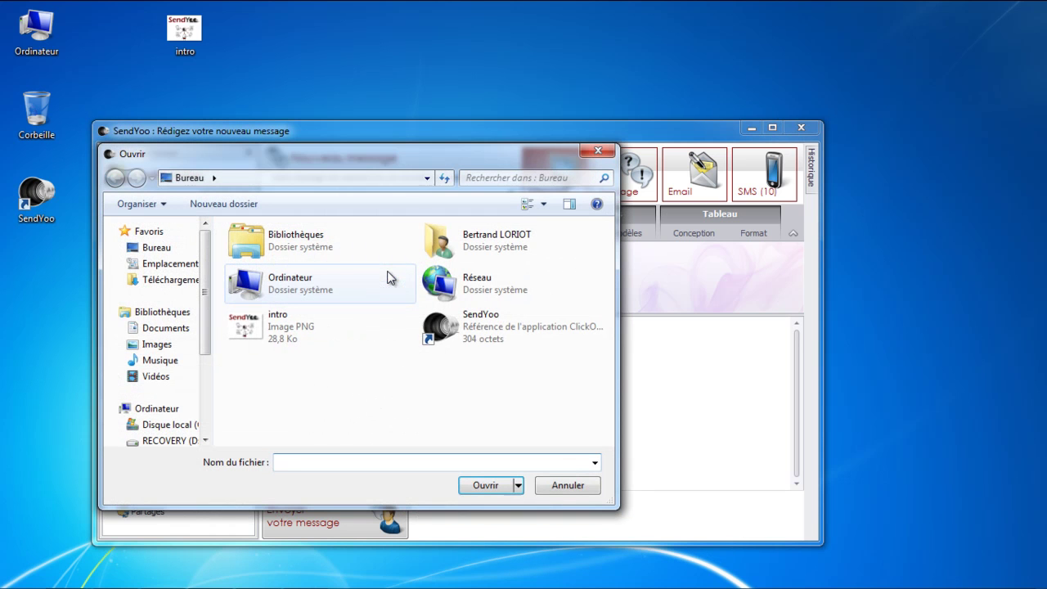
pyautogui.doubleClick(300, 330)
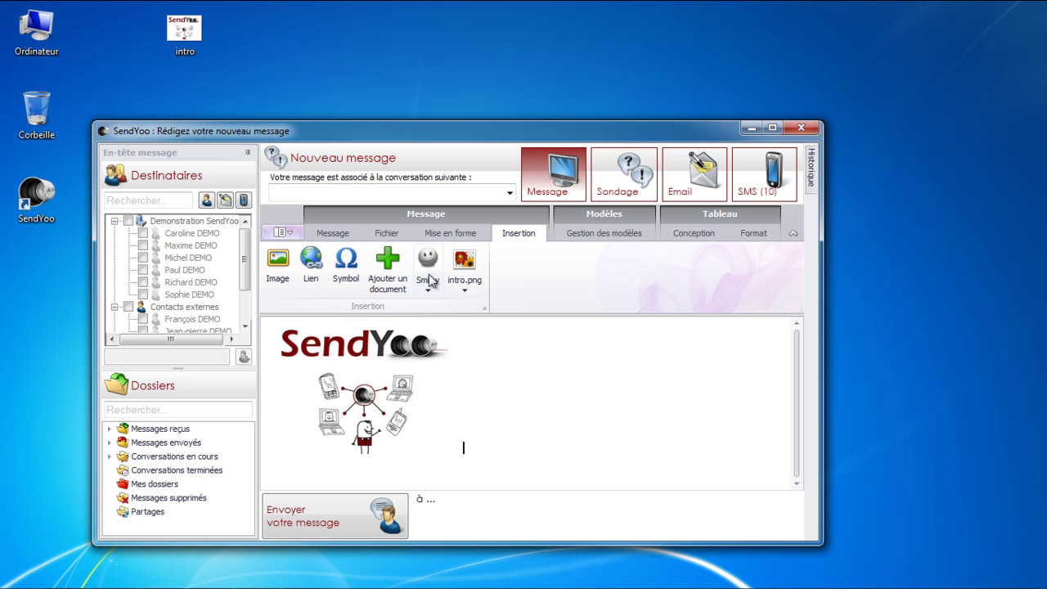
pyautogui.click(429, 280)
pyautogui.click(443, 418)
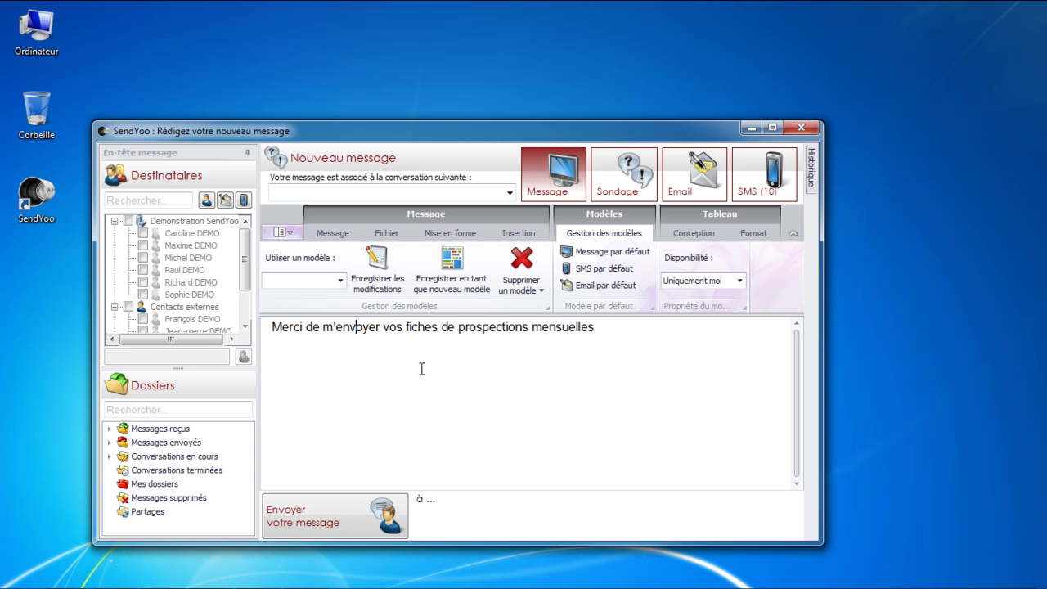
# Save the prospection request text as a new template named "Prospection", check the template list and close the message
pyautogui.click(739, 281)
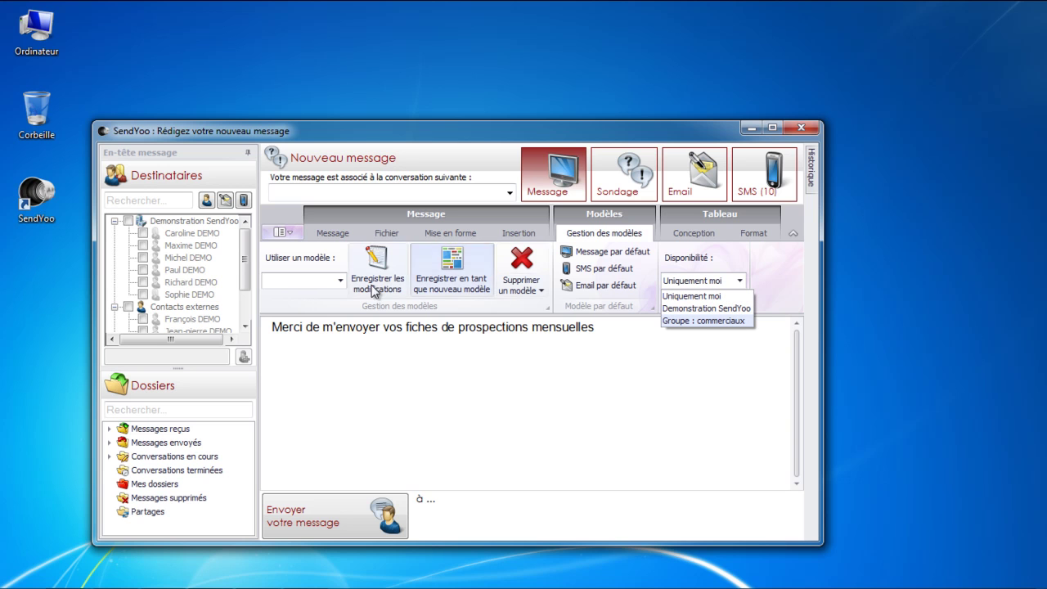
pyautogui.click(453, 280)
pyautogui.write('P')
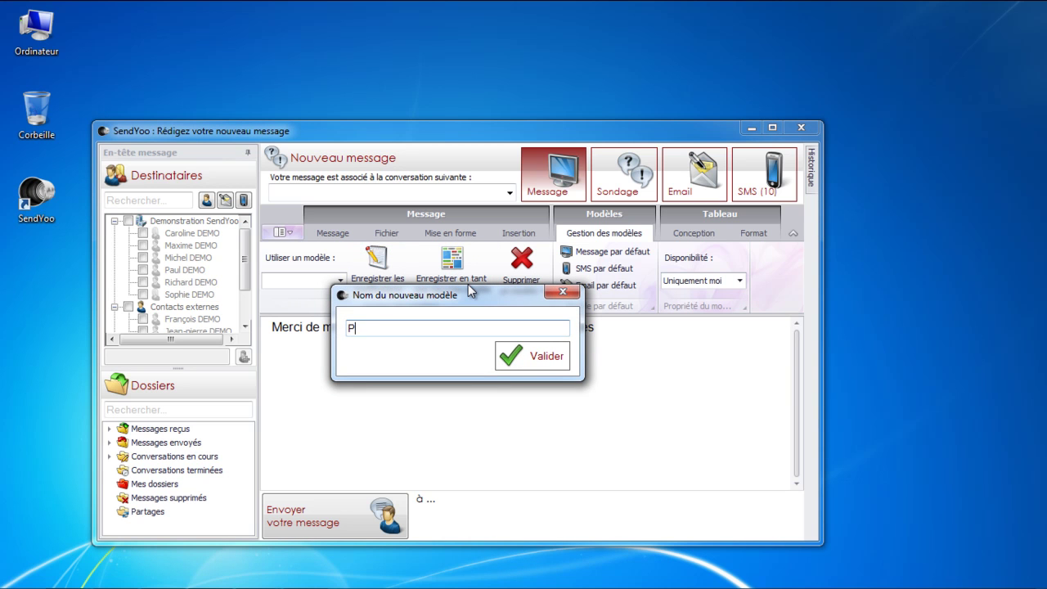
pyautogui.write('rospection')
pyautogui.click(531, 356)
pyautogui.click(636, 352)
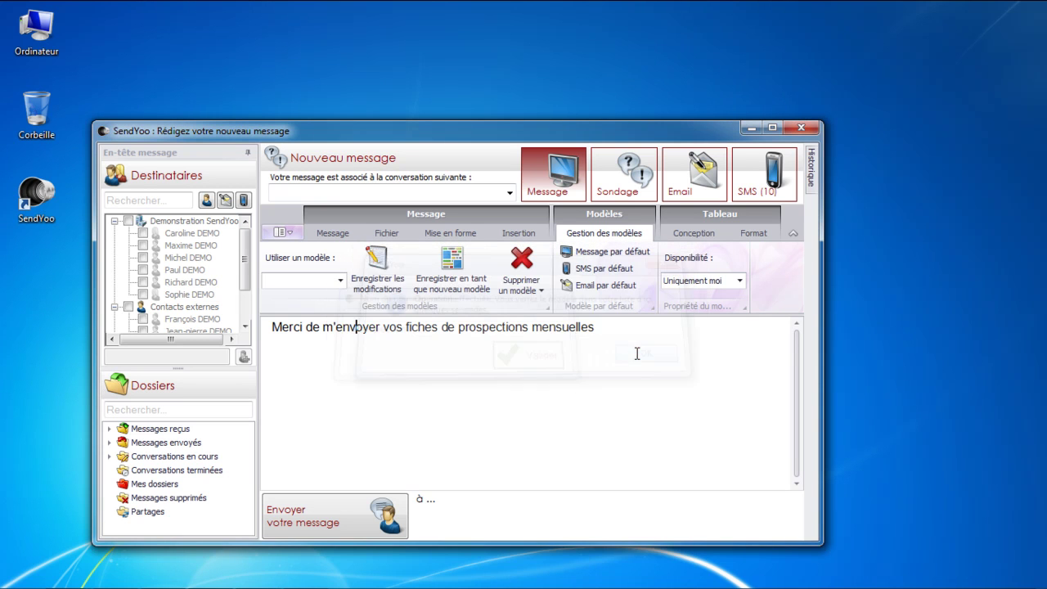
pyautogui.click(342, 281)
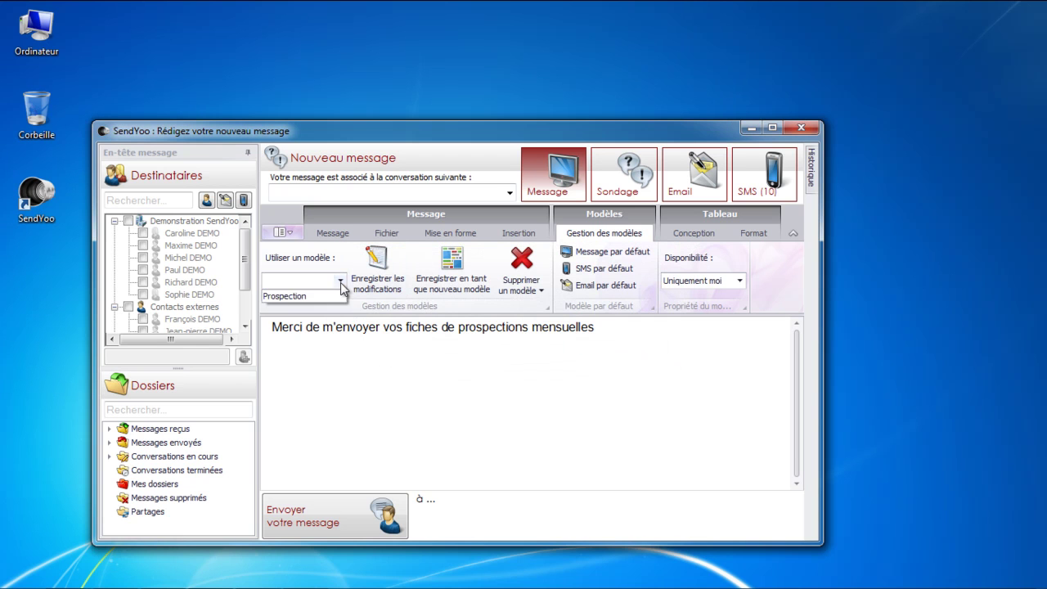
pyautogui.click(343, 282)
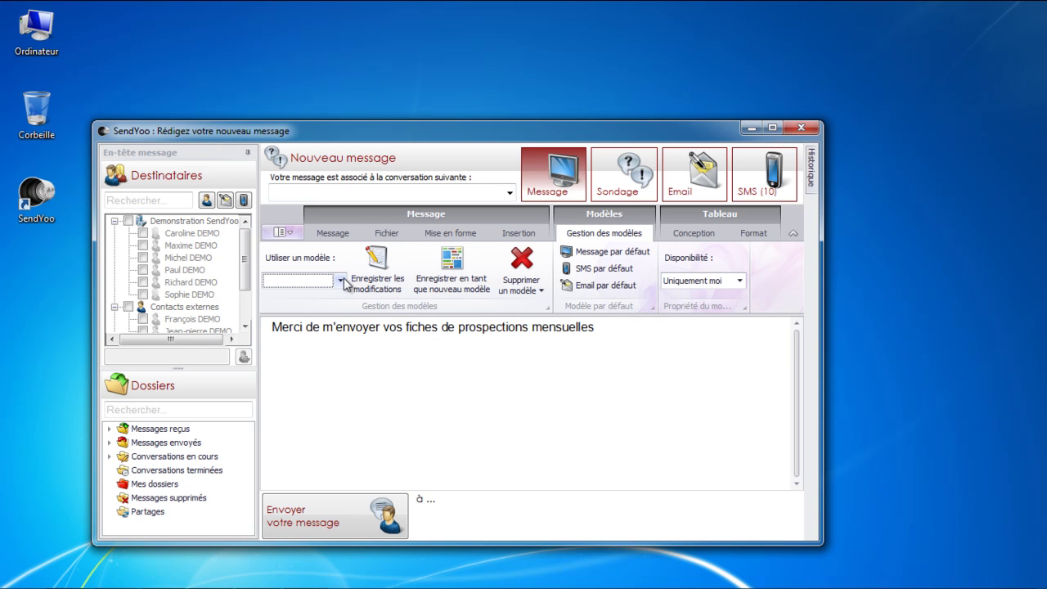
pyautogui.click(802, 127)
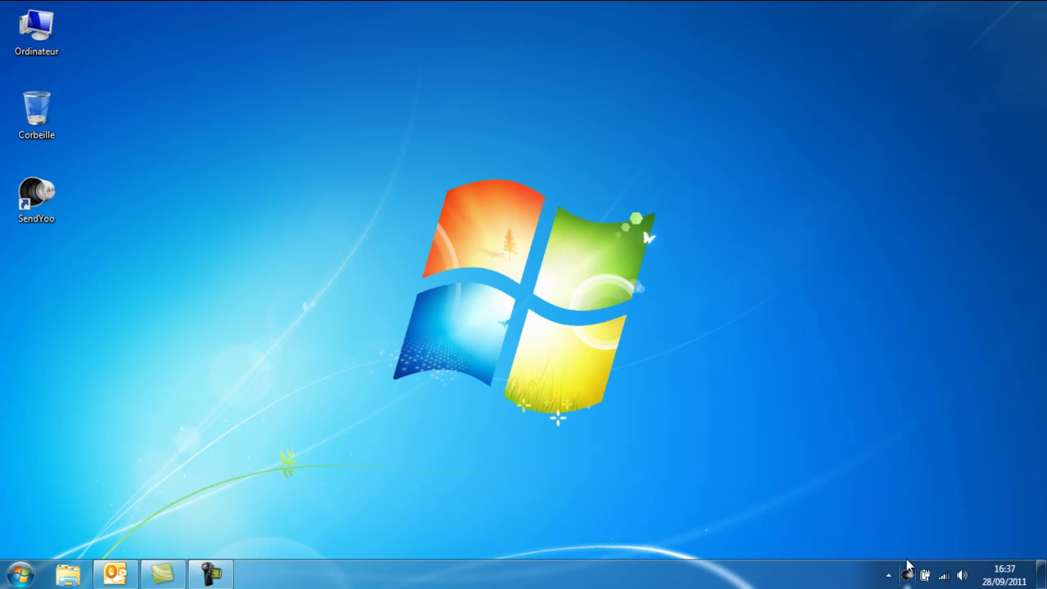
# Start a new message and fill it with the Prospection template
pyautogui.click(907, 575)
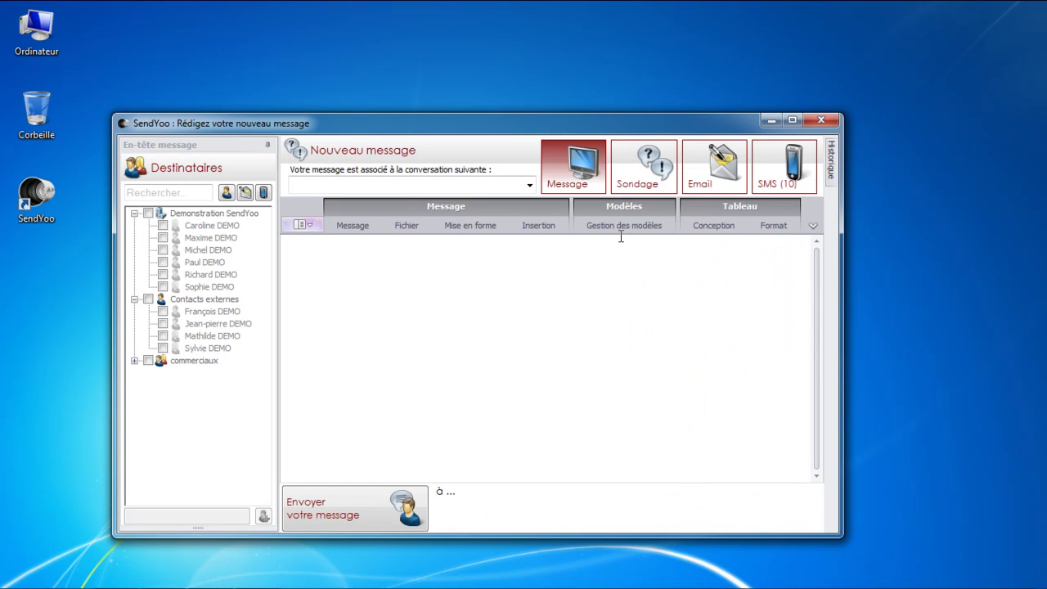
pyautogui.click(627, 227)
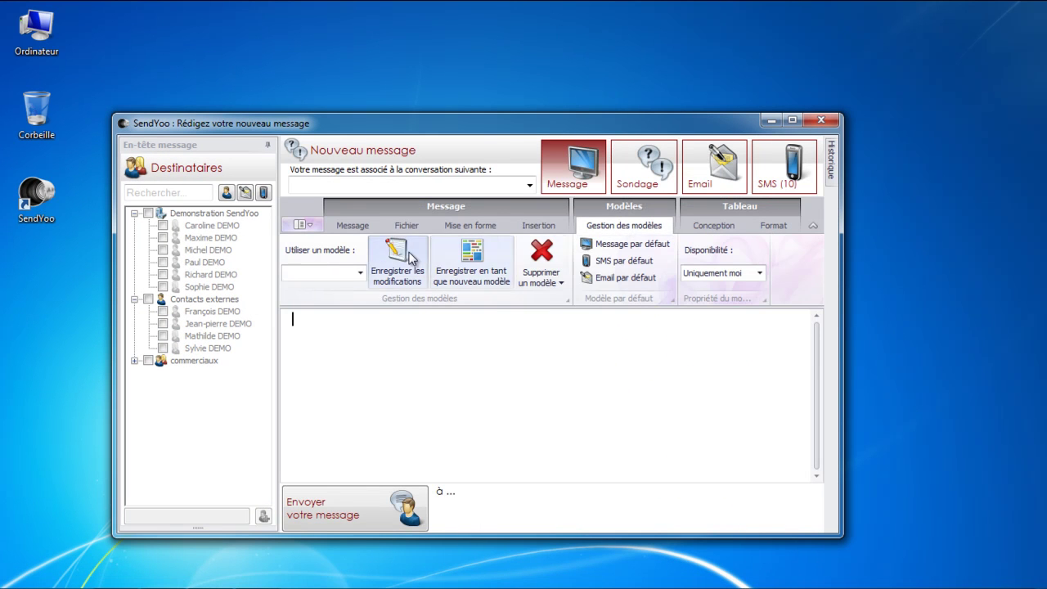
pyautogui.click(360, 272)
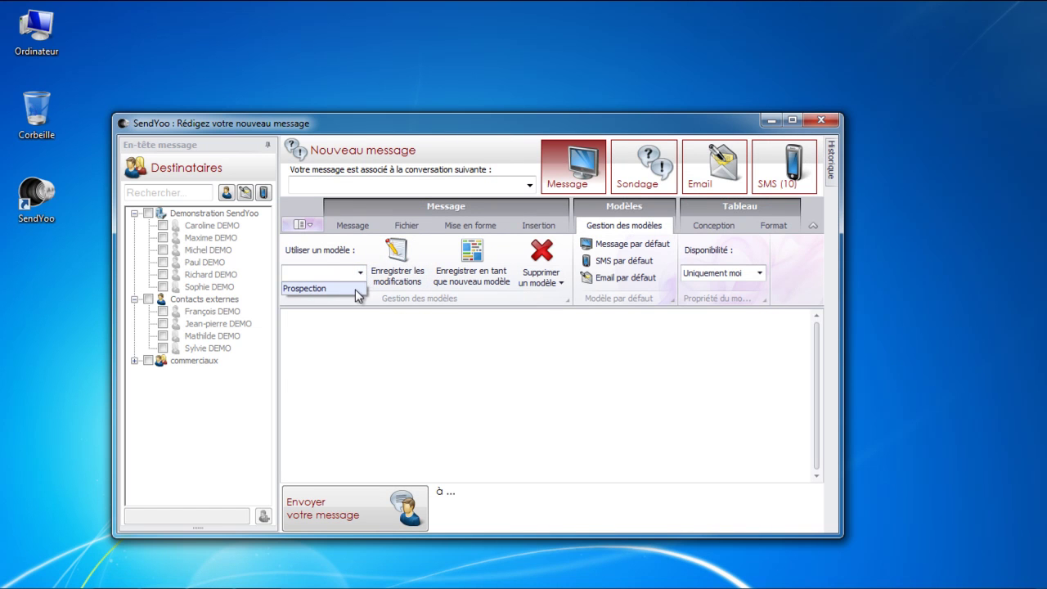
pyautogui.click(357, 288)
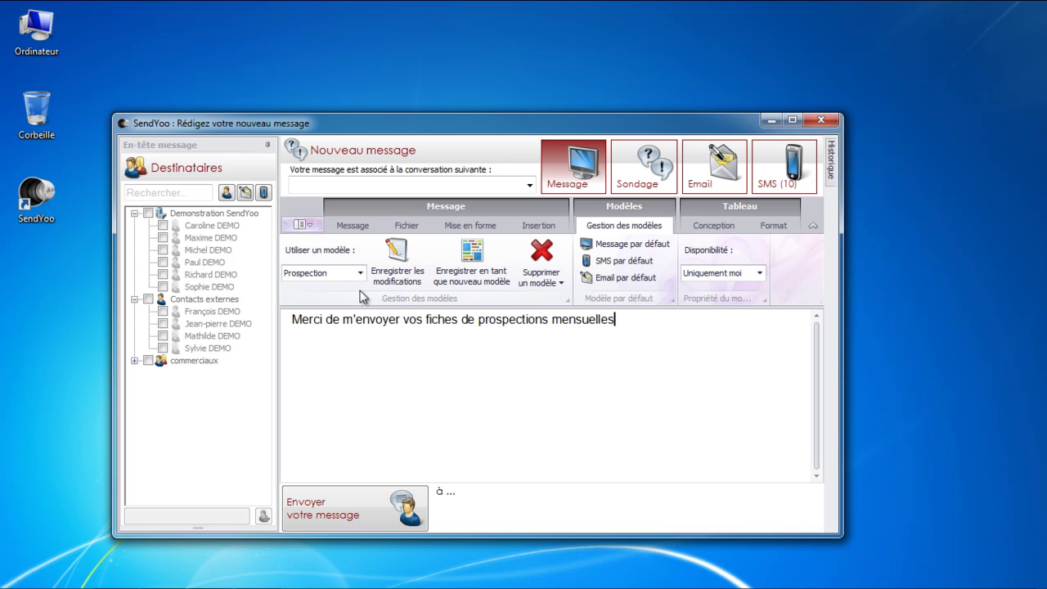
# Add a period after "mensuelles", save the change to the Prospection template and view the templates available for deletion
pyautogui.write('.')
pyautogui.click(399, 255)
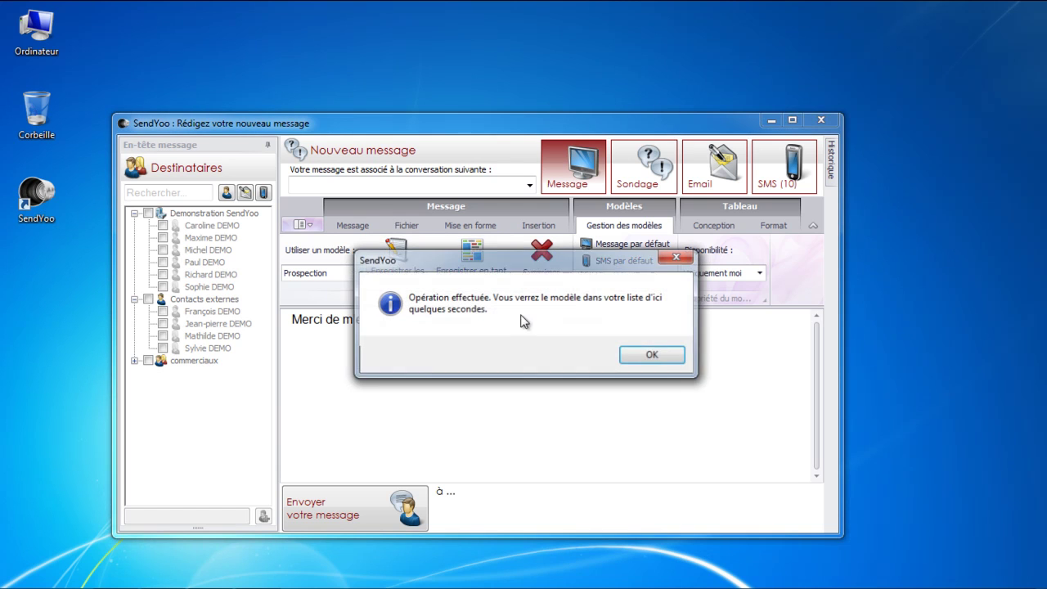
pyautogui.click(624, 357)
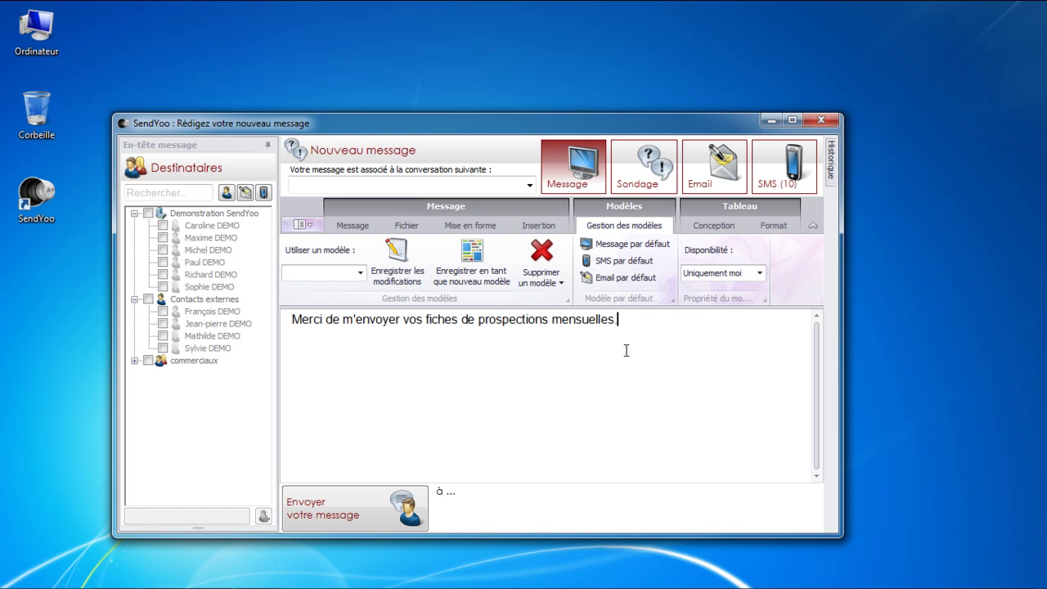
pyautogui.click(548, 282)
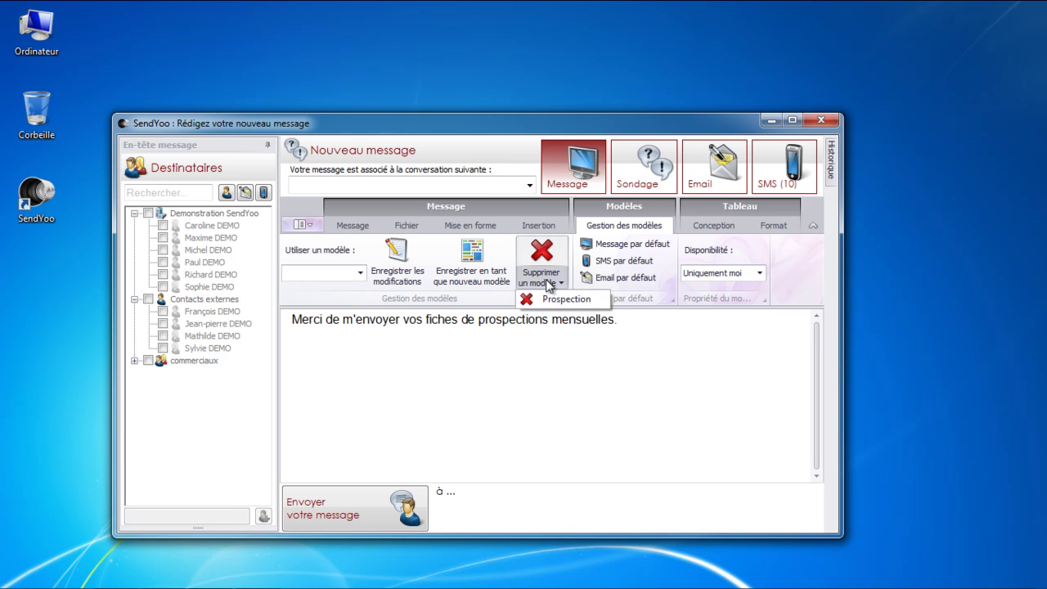
pyautogui.click(654, 323)
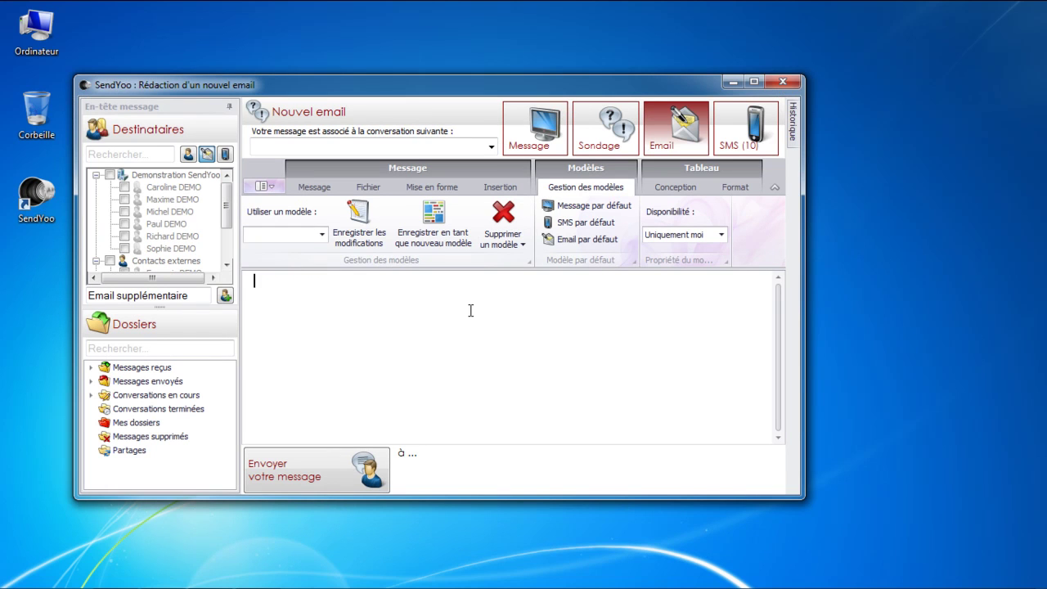
# Load the Prospection template, make it the default email template, save the modification and close the message
pyautogui.click(321, 234)
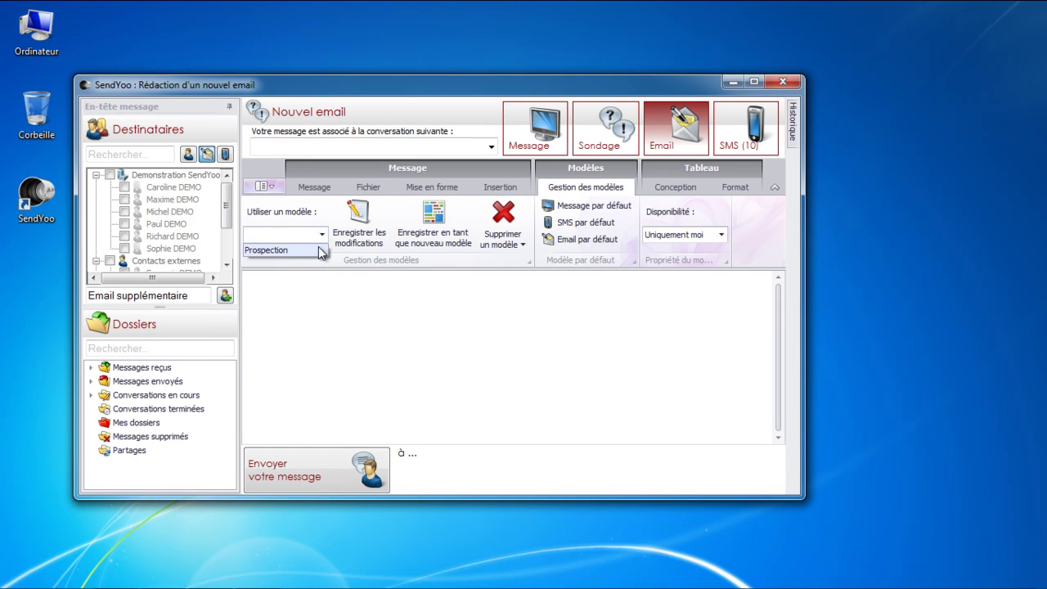
pyautogui.click(318, 254)
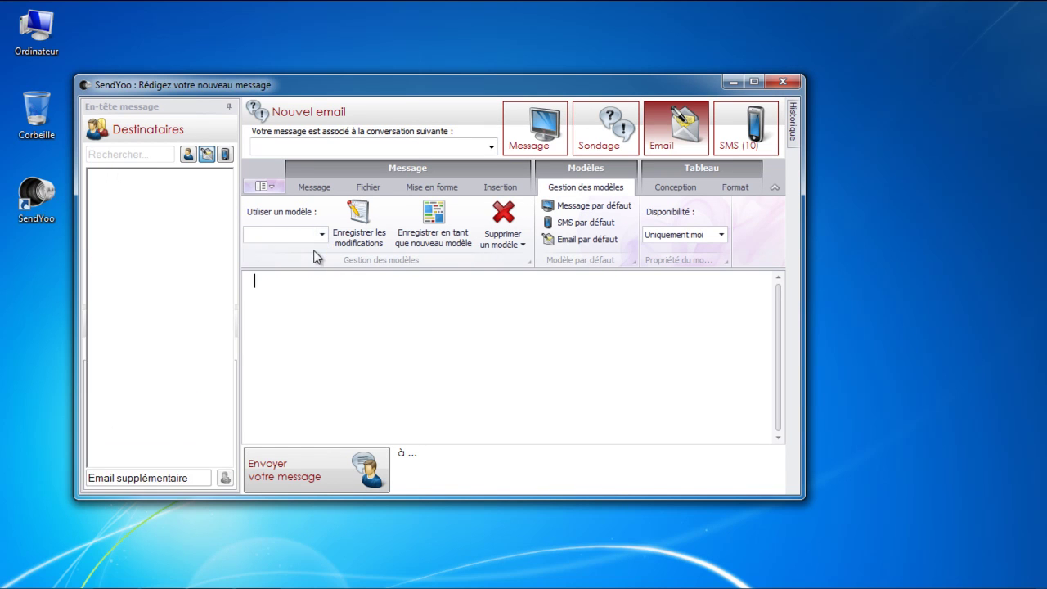
pyautogui.click(578, 241)
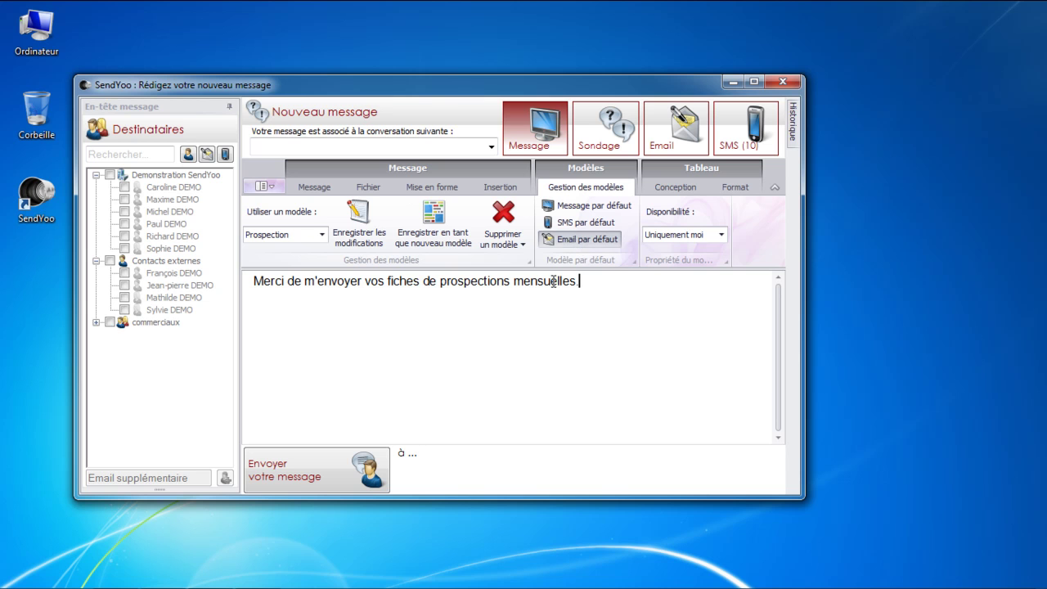
pyautogui.click(365, 229)
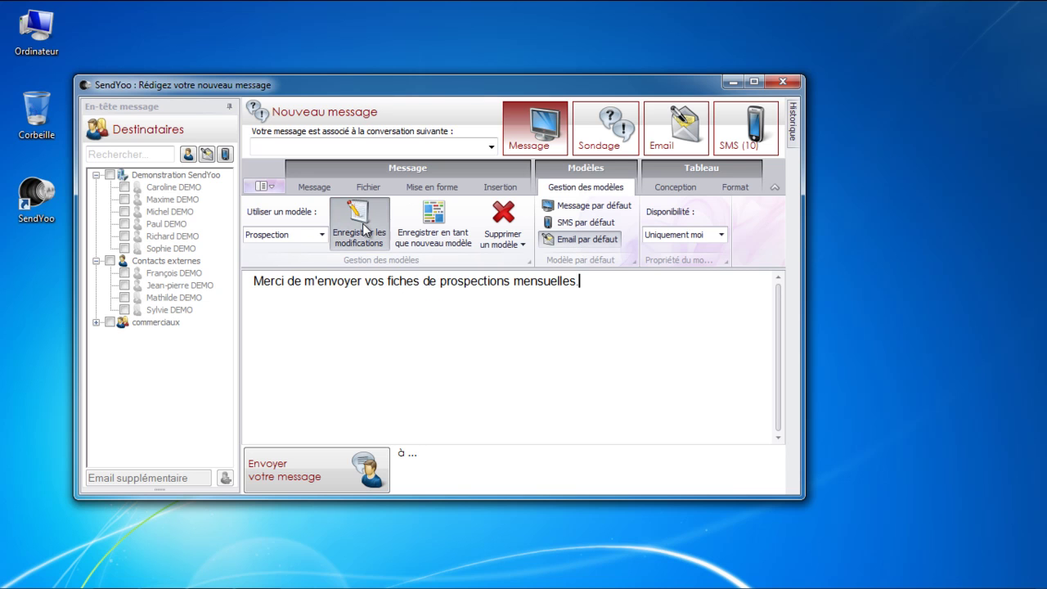
pyautogui.click(664, 358)
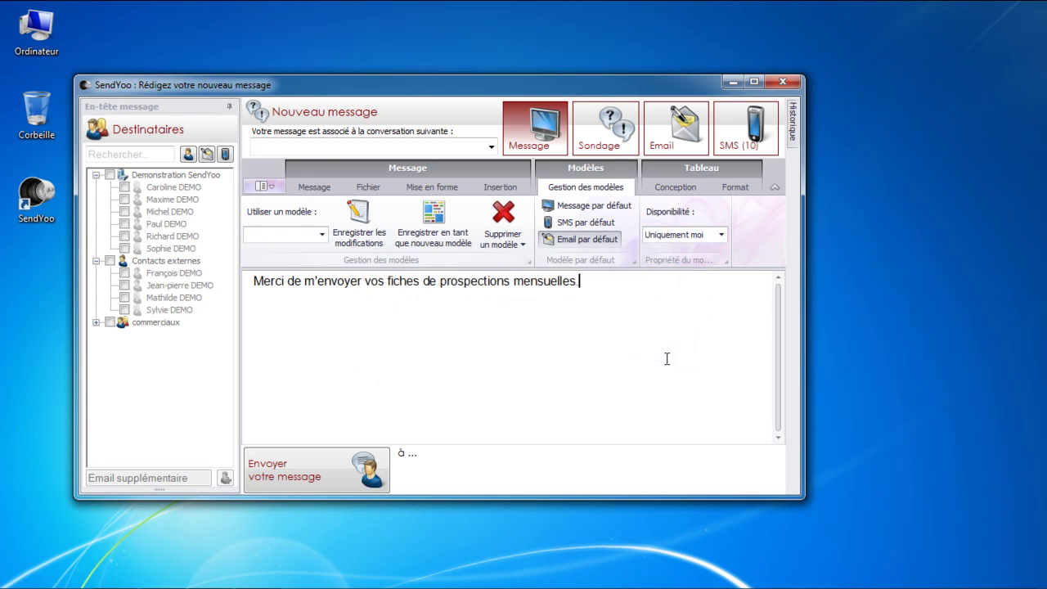
pyautogui.click(783, 82)
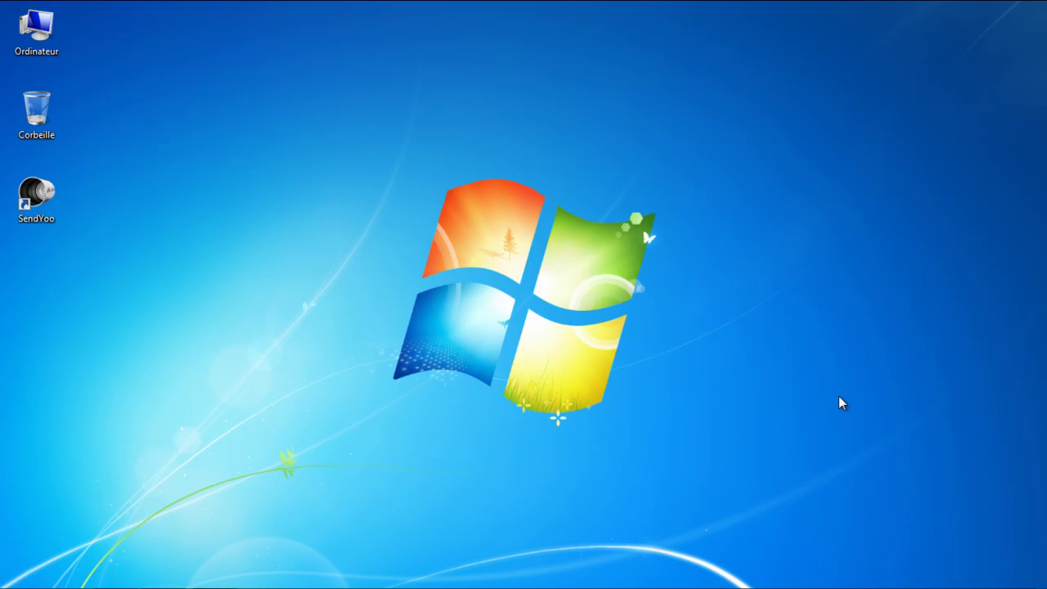
# Start a new message and display the table design options
pyautogui.moveTo(941, 579)
pyautogui.click(907, 577)
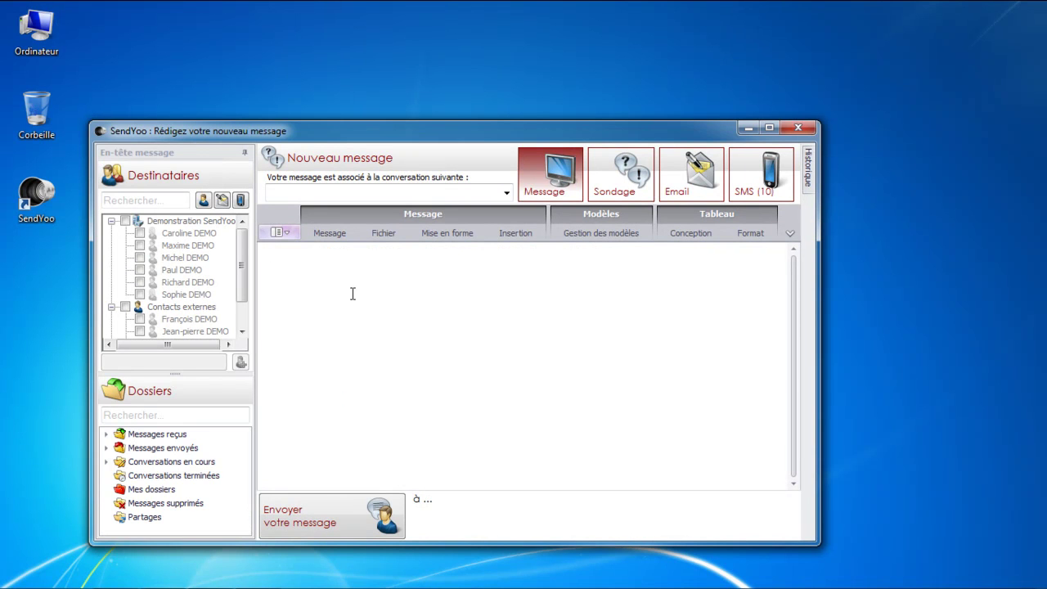
pyautogui.click(687, 233)
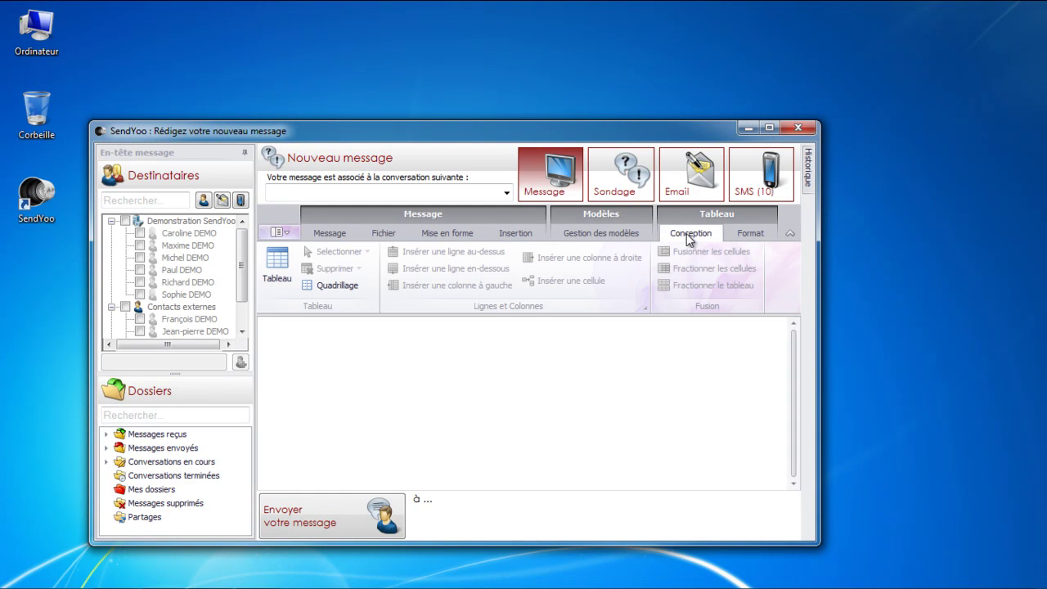